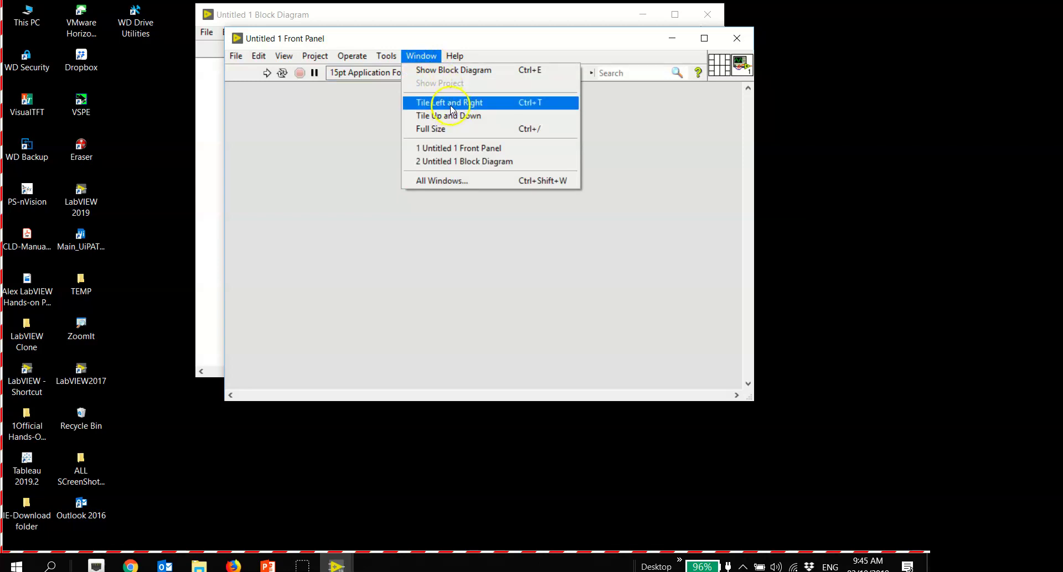
Tile the untitled VI's front panel and block diagram windows left and right
{"action": "left_click", "coordinate": [460, 109]}
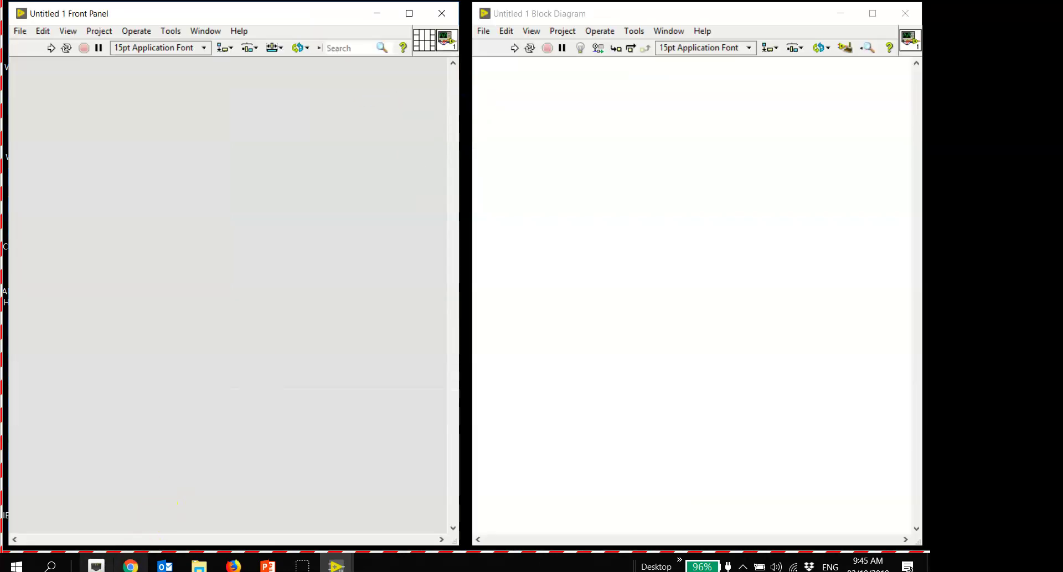
Find and launch ZoomIt, try its screen magnification, and return to the normal view
{"action": "left_click", "coordinate": [51, 565]}
{"action": "type", "text": "z"}
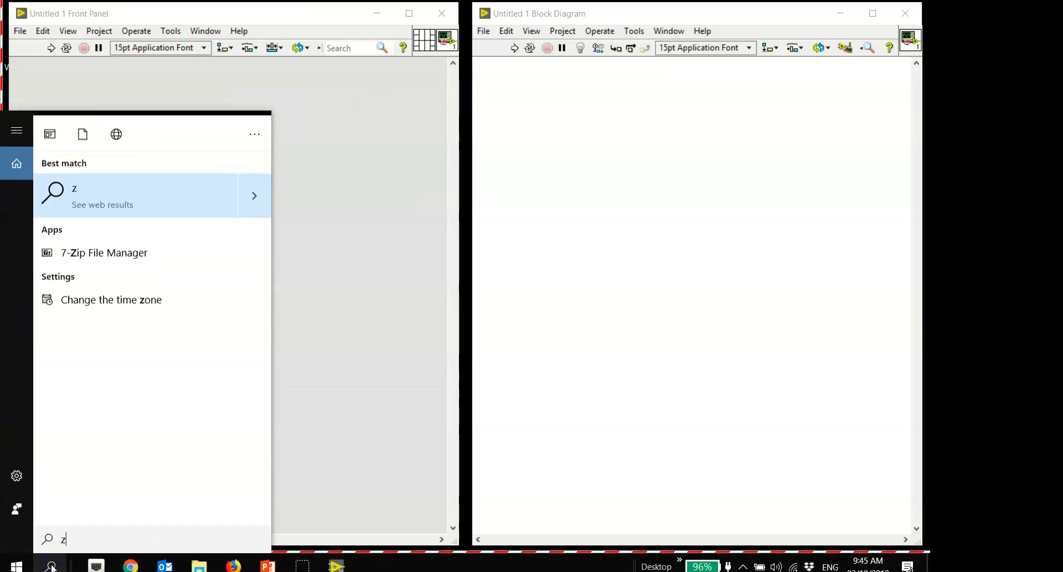
{"action": "type", "text": "oomit"}
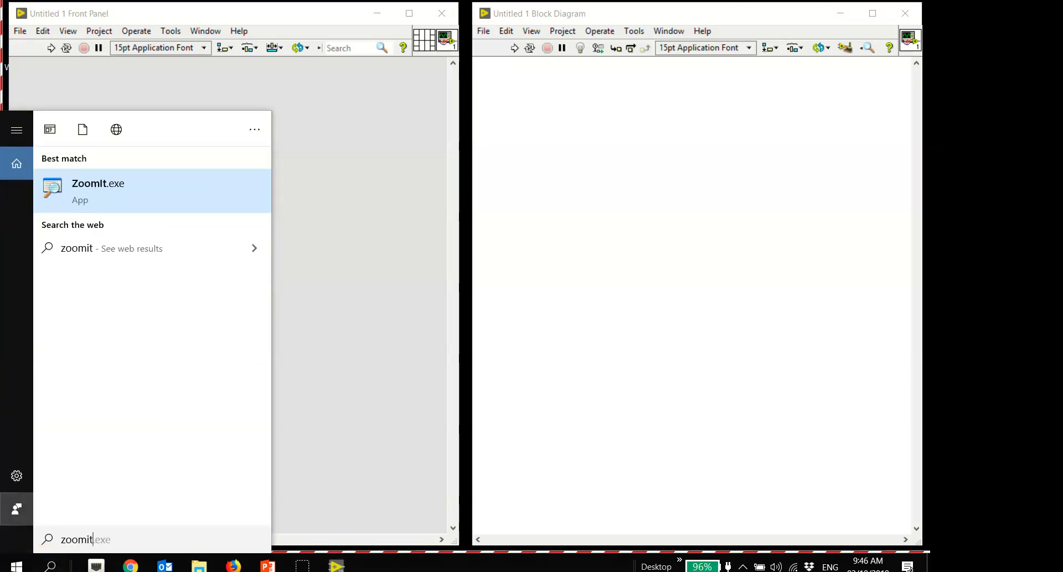
{"action": "left_click", "coordinate": [87, 182]}
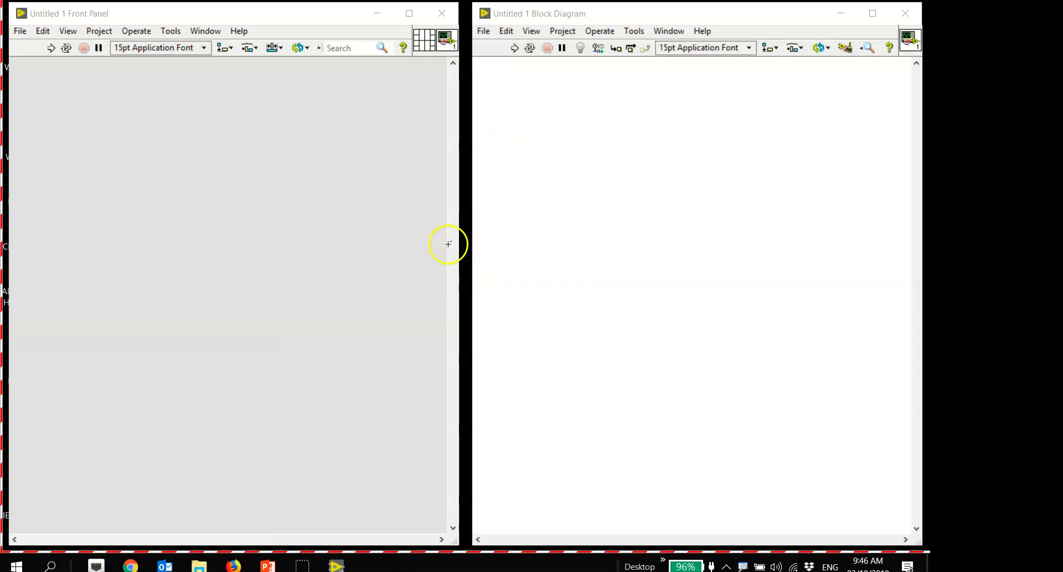
{"action": "key", "text": "ctrl+1"}
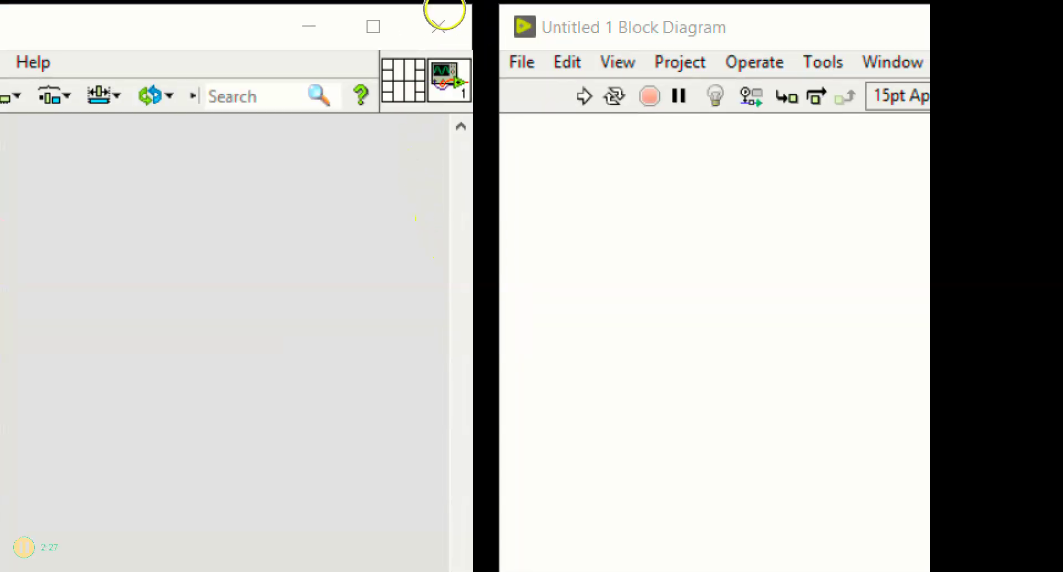
{"action": "key", "text": "Escape"}
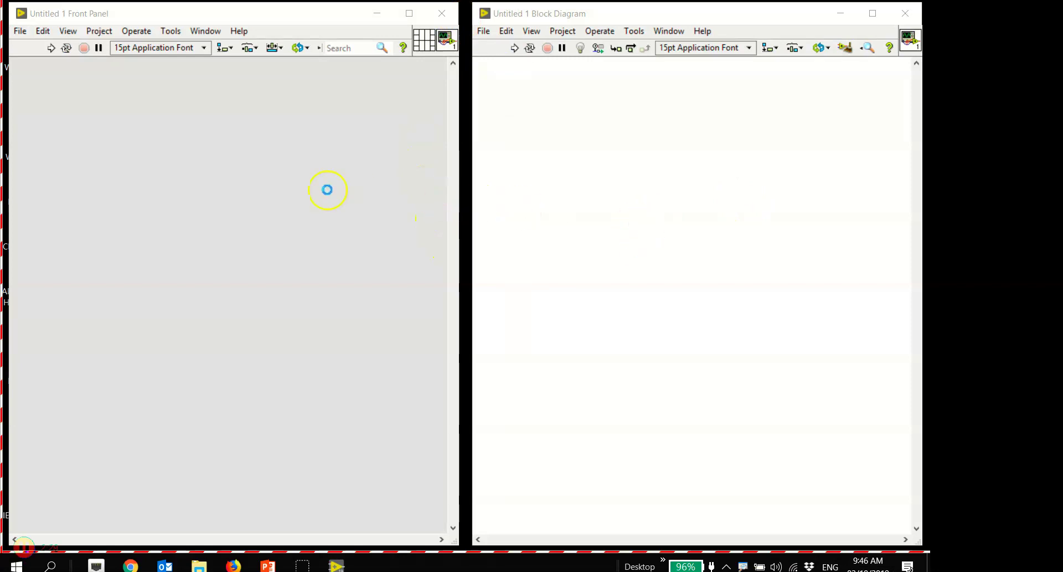
Place a modern numeric control near the upper-left area of the untitled VI's front panel
{"action": "right_click", "coordinate": [173, 134]}
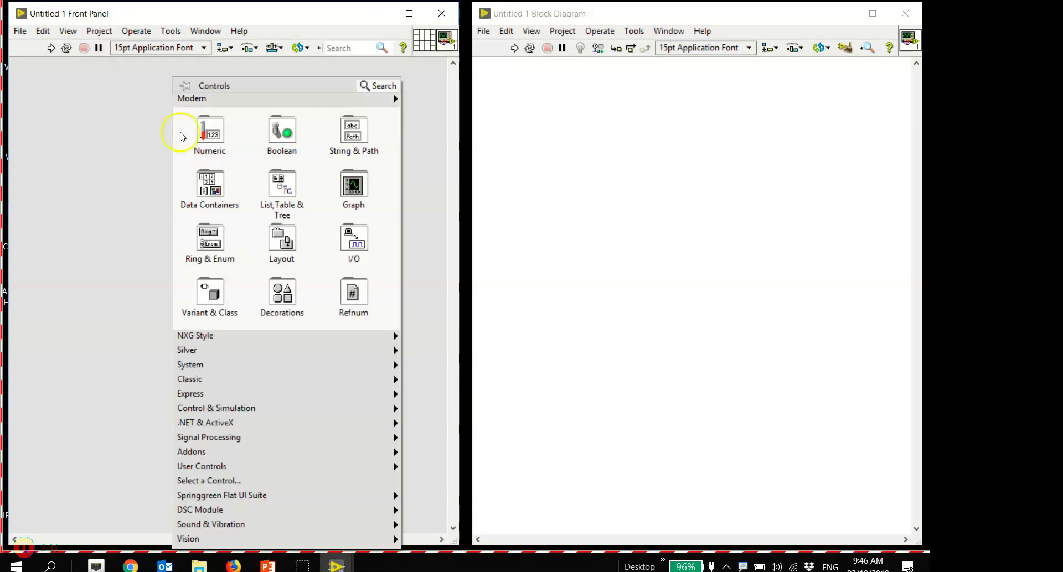
{"action": "mouse_move", "coordinate": [208, 134]}
{"action": "left_click", "coordinate": [282, 174]}
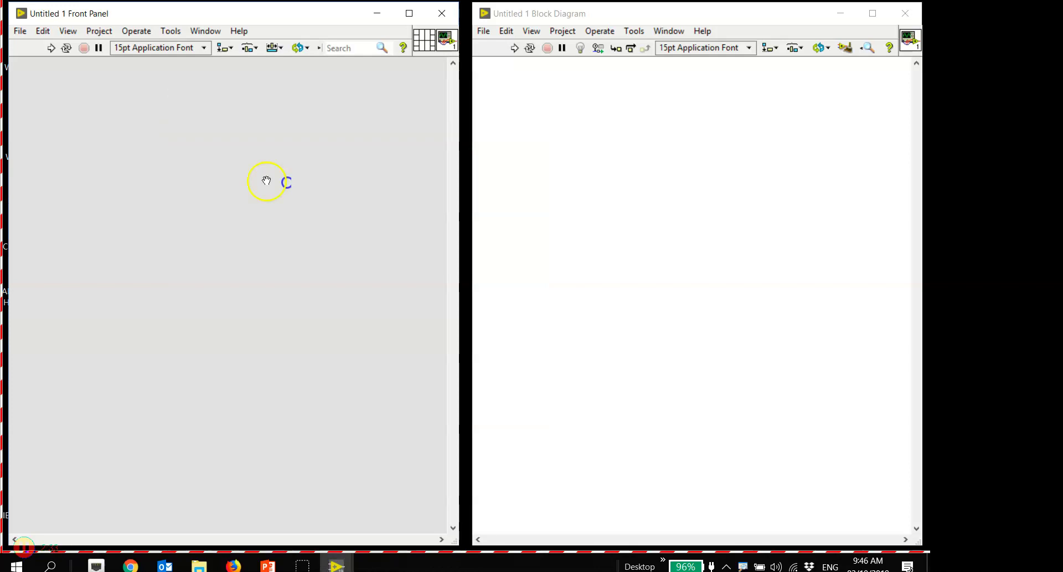
{"action": "left_click", "coordinate": [87, 126]}
Place a modern Thermometer indicator on the front panel beside the Numeric control
{"action": "right_click", "coordinate": [166, 112]}
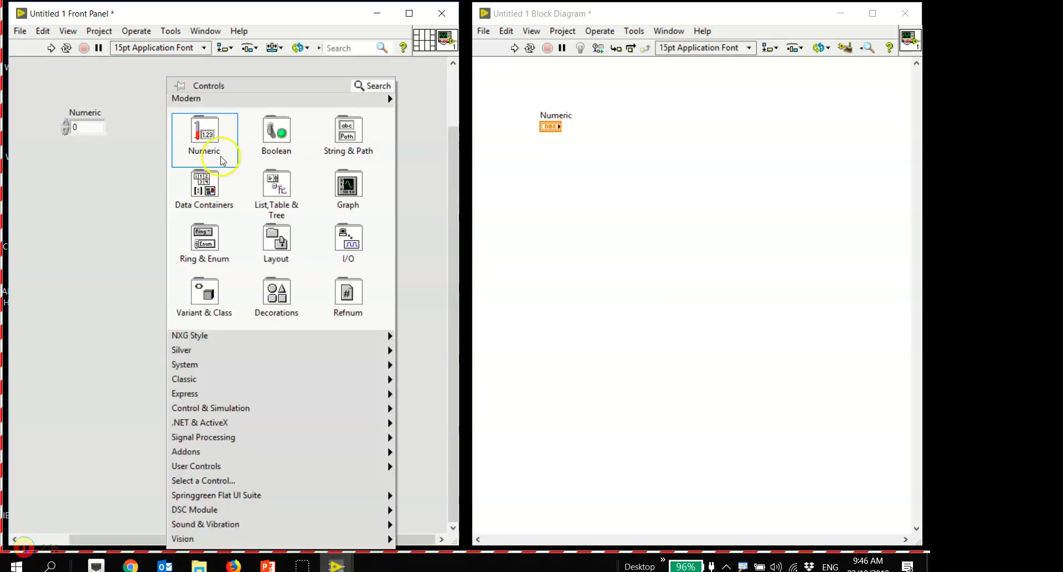
{"action": "mouse_move", "coordinate": [210, 149]}
{"action": "left_click", "coordinate": [349, 394]}
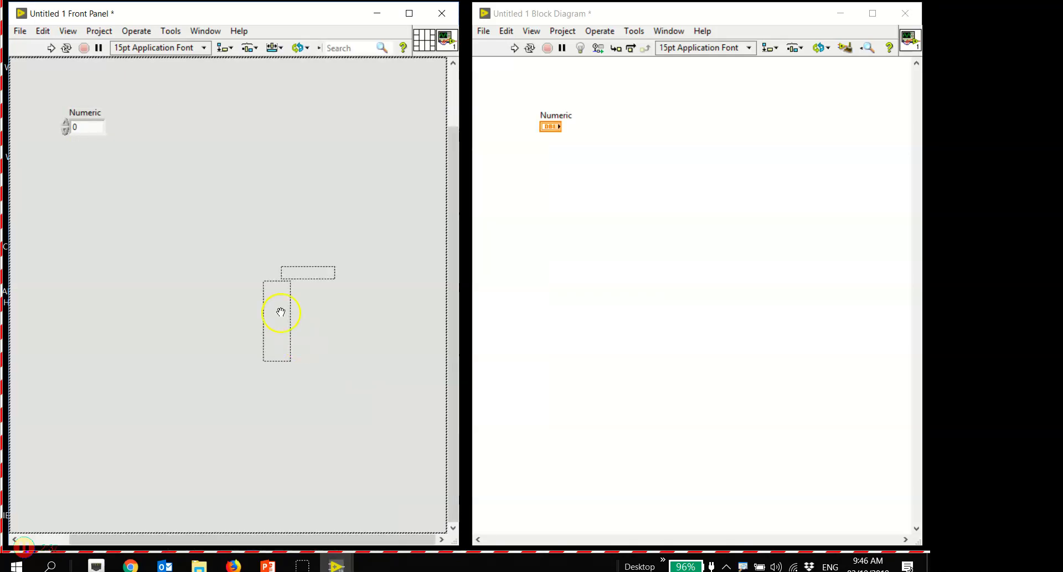
{"action": "left_click", "coordinate": [158, 117]}
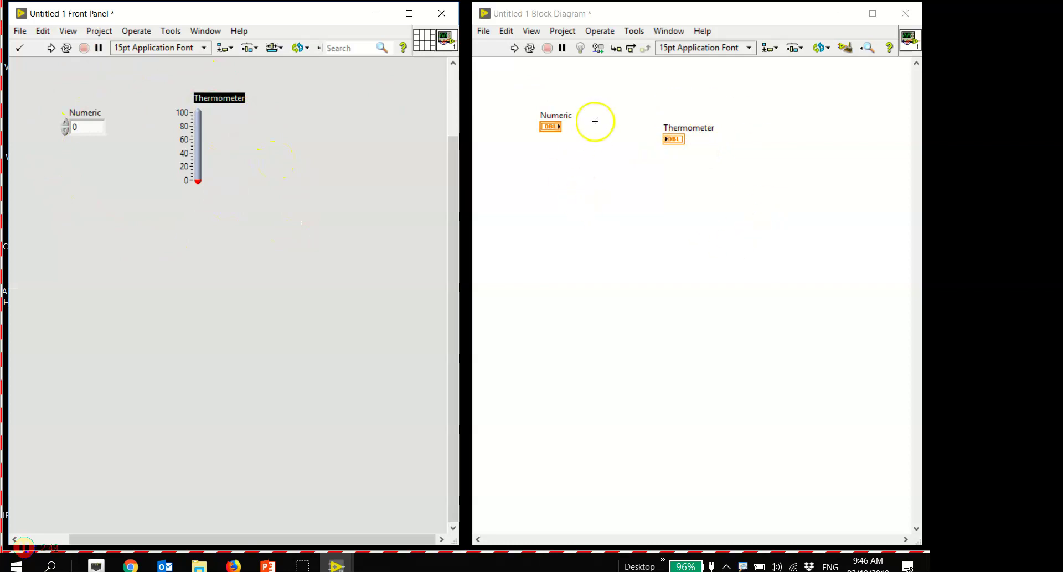
Move the Numeric terminal on the block diagram to just below the Thermometer terminal
{"action": "left_click_drag", "start_coordinate": [544, 125], "coordinate": [679, 178]}
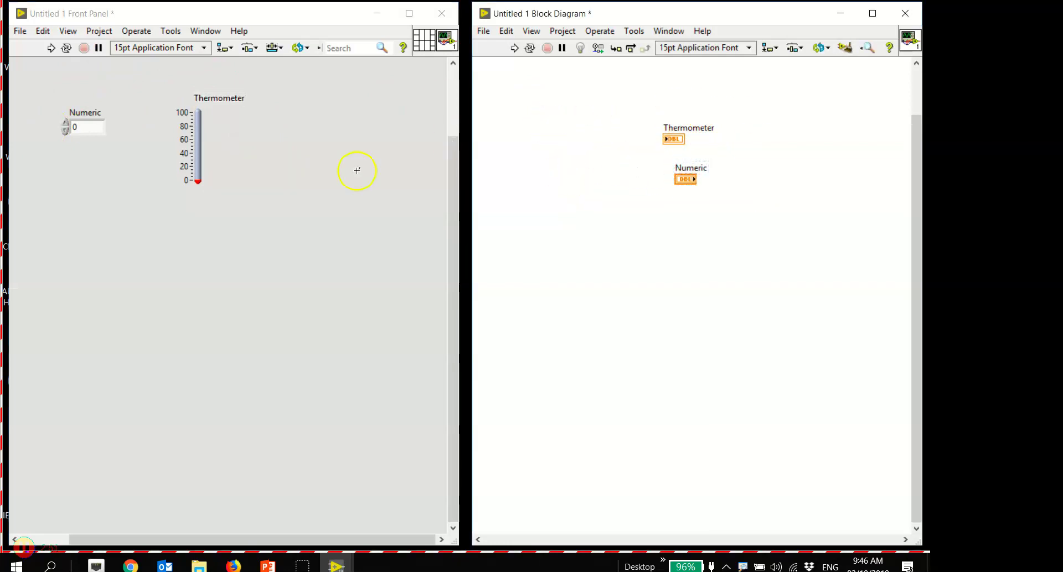
{"action": "left_click", "coordinate": [79, 127]}
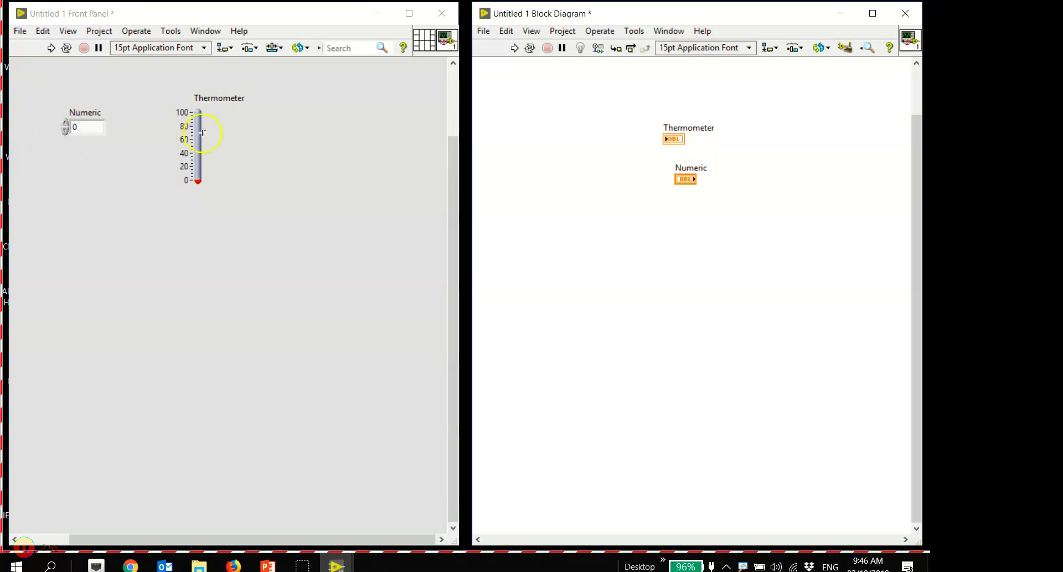
{"action": "left_click", "coordinate": [689, 145]}
{"action": "left_click", "coordinate": [688, 145]}
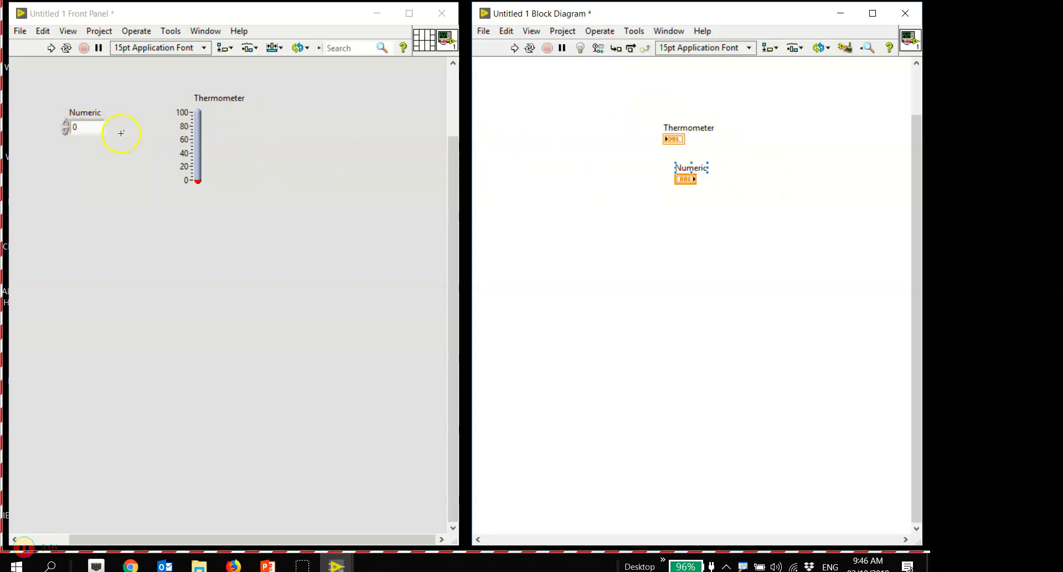
Switch to File Explorer and open the VI "P30 to P34-Intro to LV FP & BD"
{"action": "left_click", "coordinate": [200, 566]}
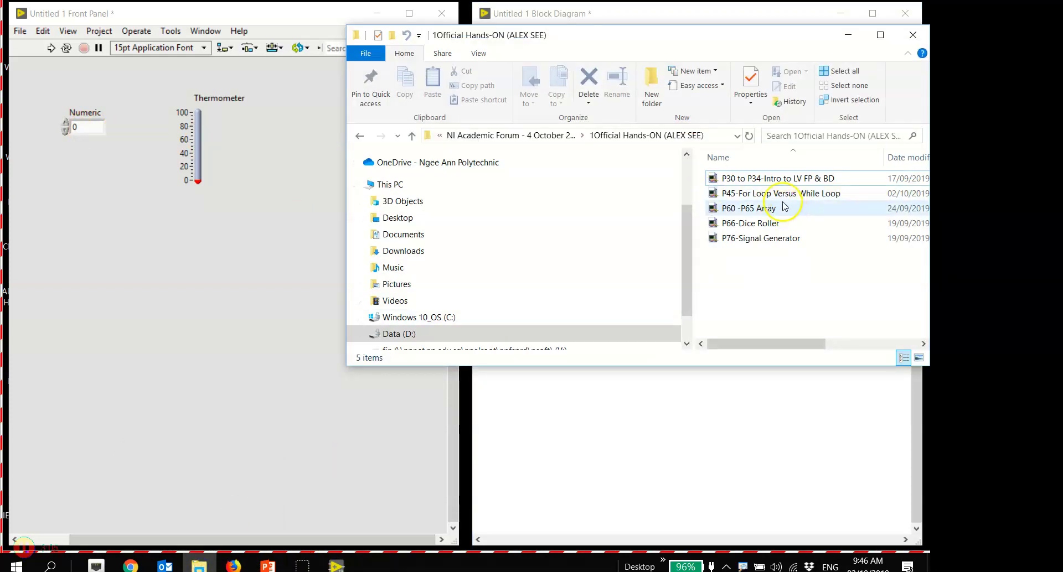
{"action": "double_click", "coordinate": [799, 179]}
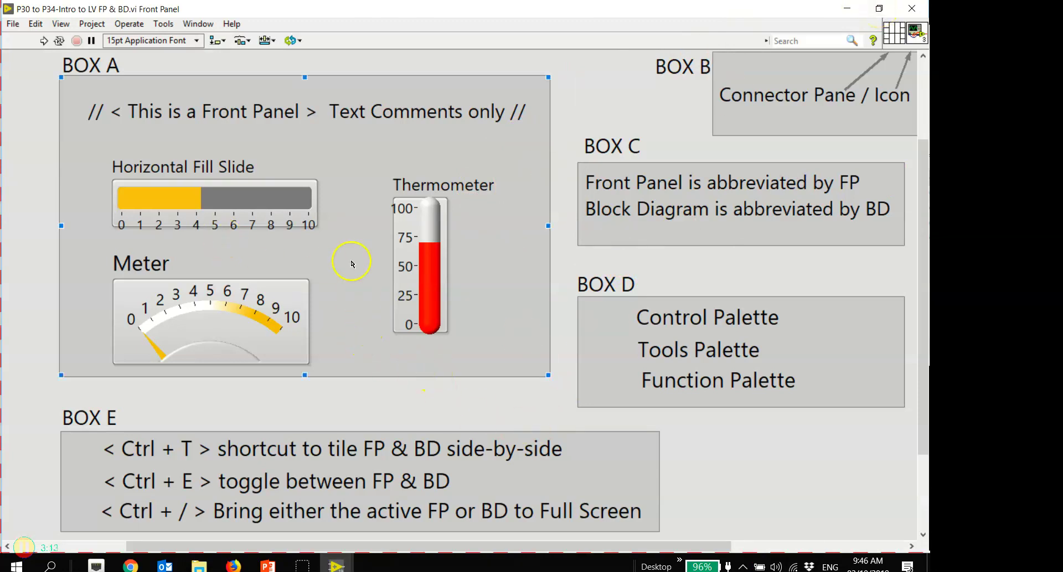
Examine the front panel's BOX A text comments and instruments and the palette names listed in BOX D
{"action": "left_click", "coordinate": [340, 122]}
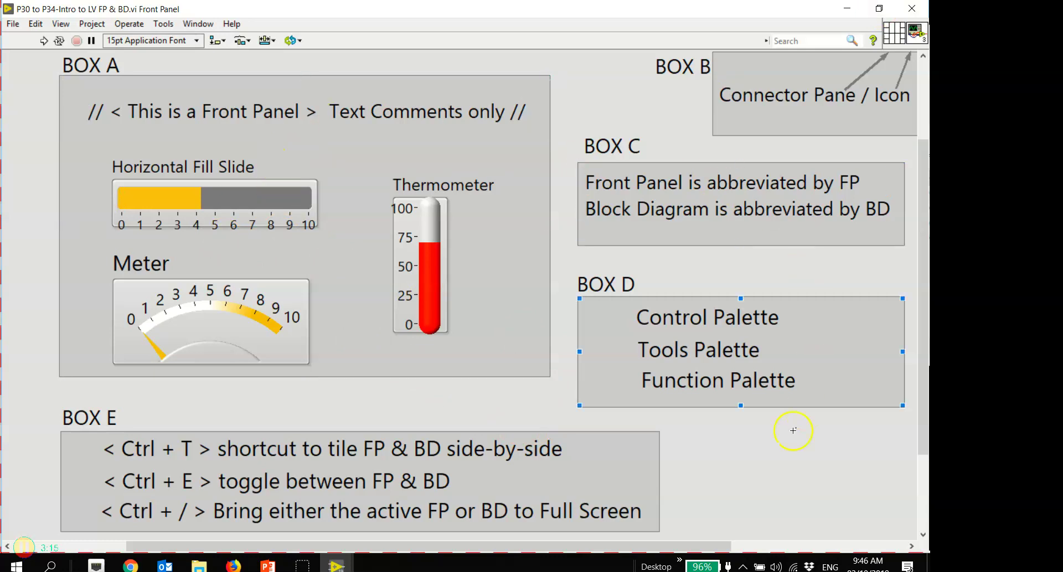
{"action": "left_click", "coordinate": [281, 89]}
{"action": "left_click", "coordinate": [99, 111]}
{"action": "left_click", "coordinate": [89, 66]}
{"action": "left_click", "coordinate": [102, 84]}
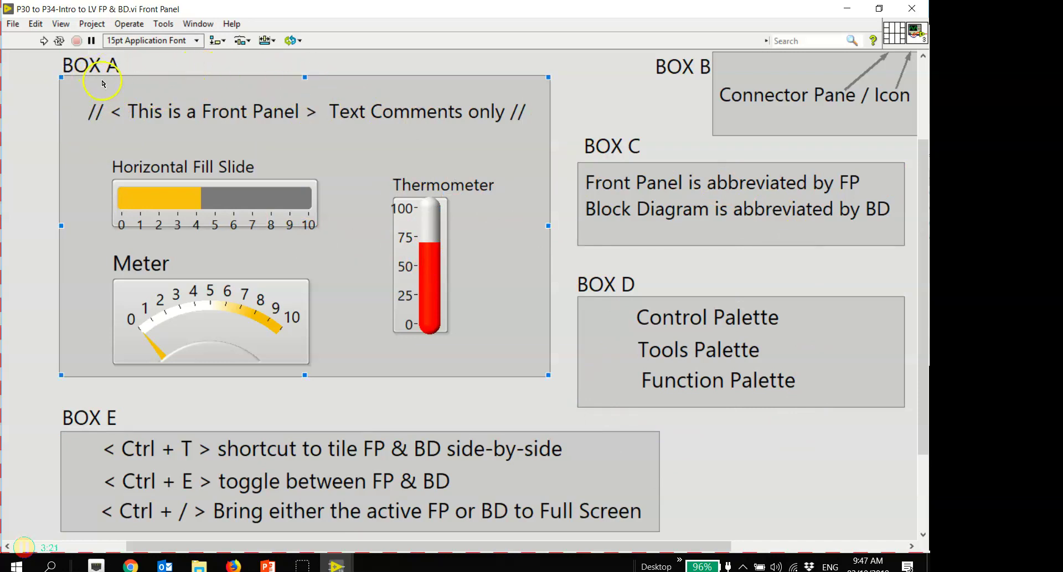
{"action": "left_click", "coordinate": [642, 359]}
{"action": "left_click", "coordinate": [158, 115]}
{"action": "left_click", "coordinate": [254, 73]}
Show the Tools palette and place it over the front panel between the Thermometer and BOX C
{"action": "left_click", "coordinate": [68, 24]}
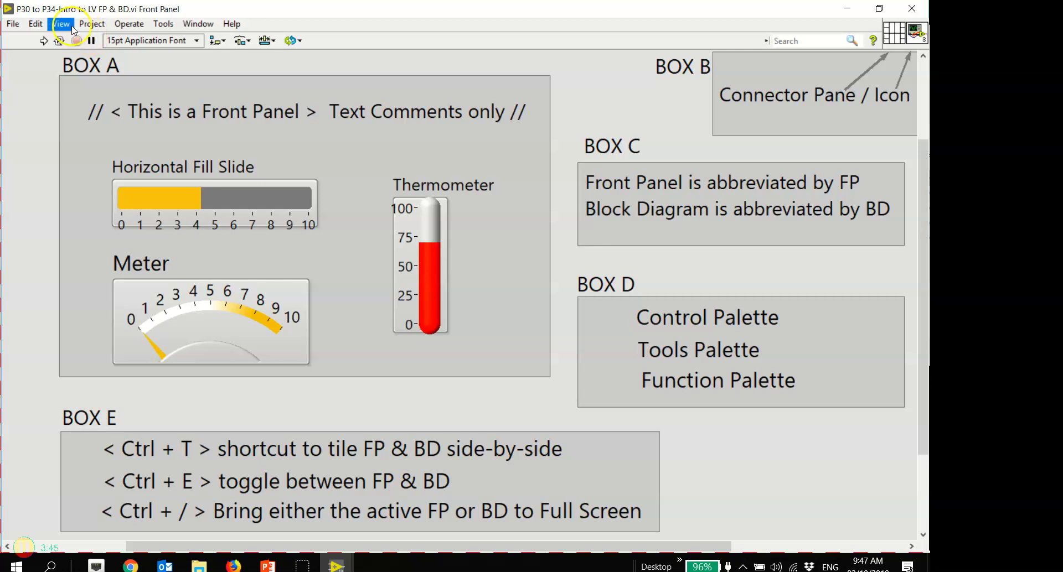
{"action": "left_click", "coordinate": [137, 58]}
{"action": "left_click", "coordinate": [89, 64]}
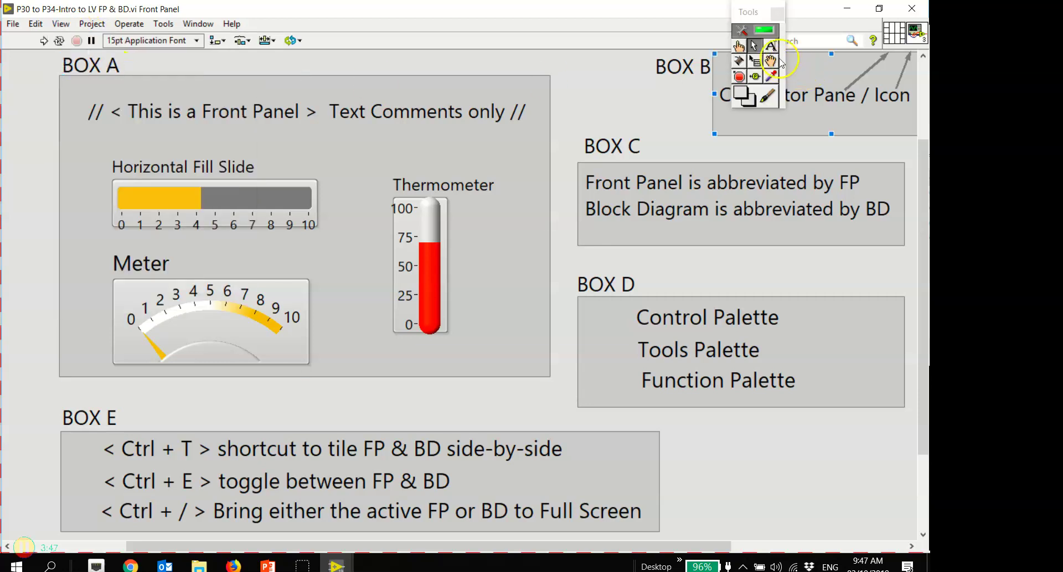
{"action": "left_click_drag", "start_coordinate": [757, 15], "coordinate": [549, 149]}
{"action": "left_click", "coordinate": [511, 99]}
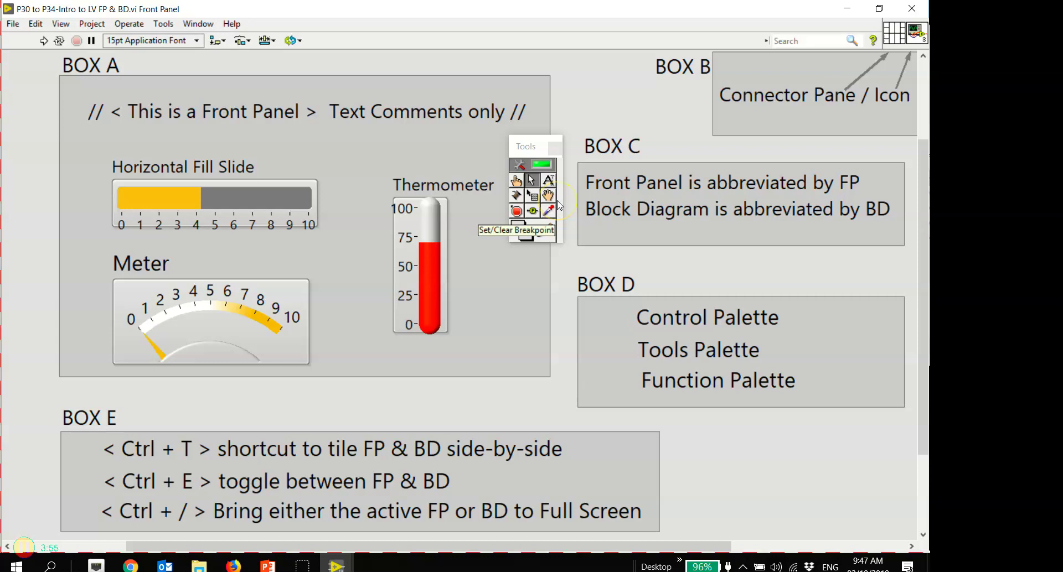
{"action": "left_click", "coordinate": [543, 166]}
{"action": "left_click_drag", "start_coordinate": [535, 148], "coordinate": [531, 158]}
{"action": "left_click", "coordinate": [429, 111]}
{"action": "left_click", "coordinate": [487, 145]}
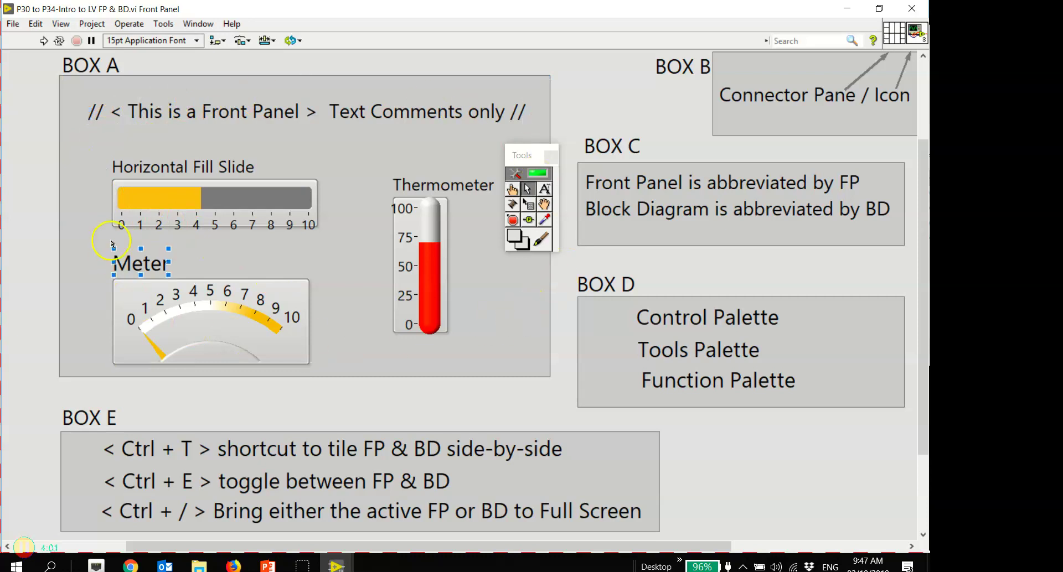
Raise the Horizontal Fill Slide in BOX A to about 8.7 using automatic tool selection
{"action": "left_click", "coordinate": [283, 198]}
{"action": "left_click_drag", "start_coordinate": [269, 204], "coordinate": [246, 199]}
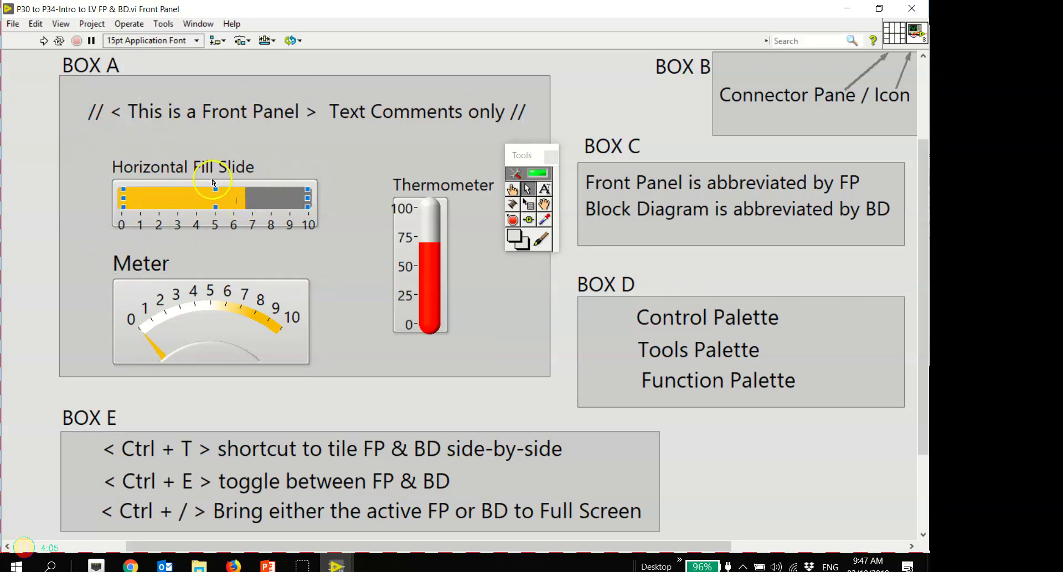
{"action": "left_click", "coordinate": [284, 200]}
{"action": "left_click", "coordinate": [247, 281]}
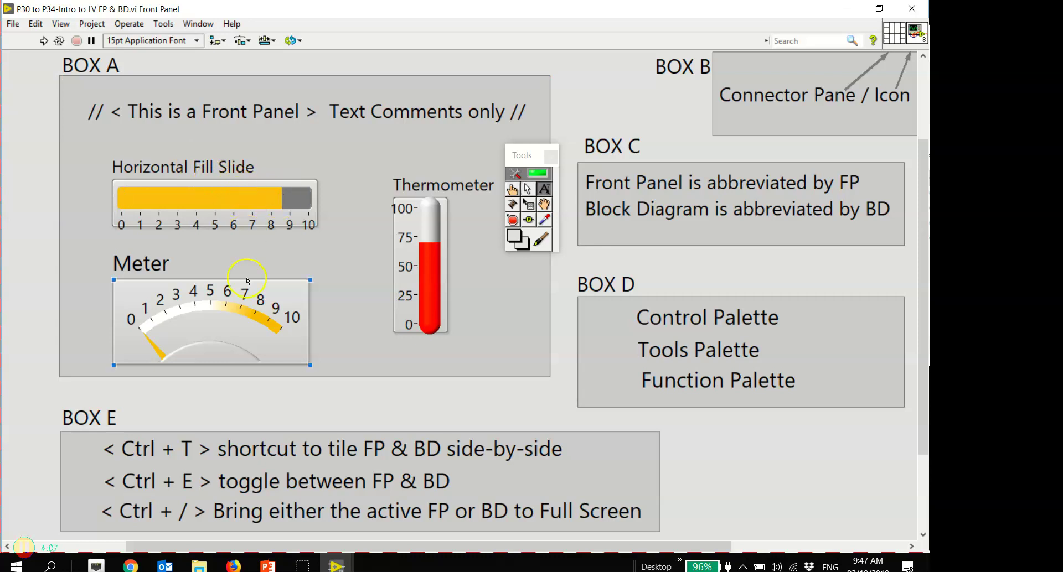
{"action": "left_click", "coordinate": [435, 225]}
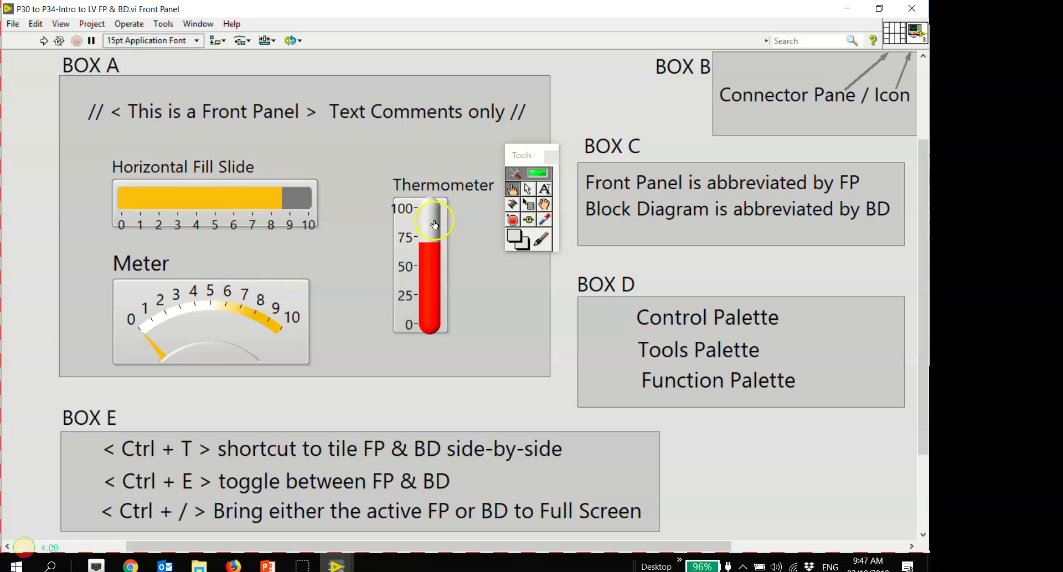
Add a free text label reading "Testing" above the Thermometer and enlarge its font to 30 pt
{"action": "left_click", "coordinate": [545, 189]}
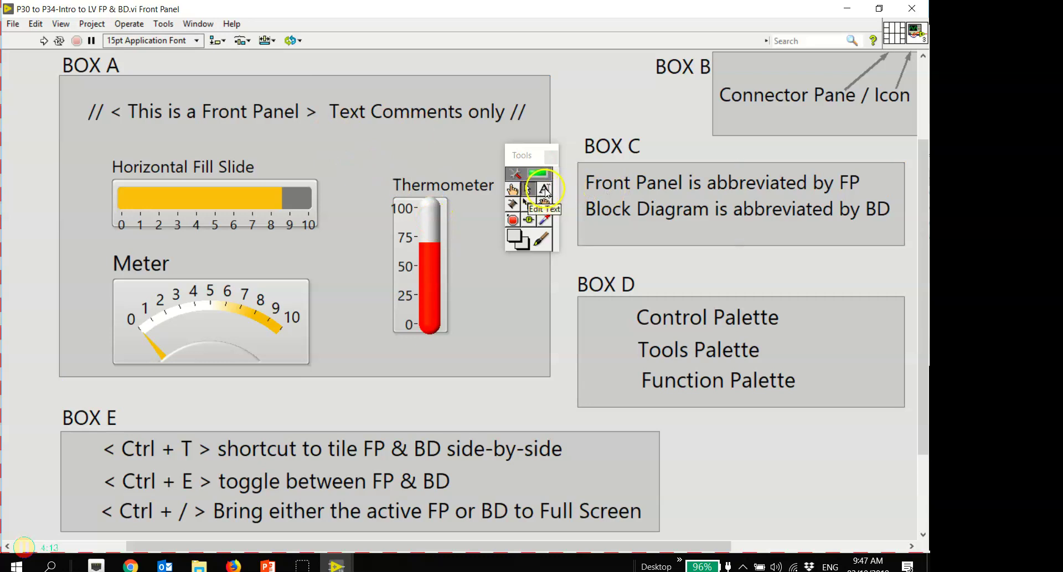
{"action": "left_click", "coordinate": [396, 160]}
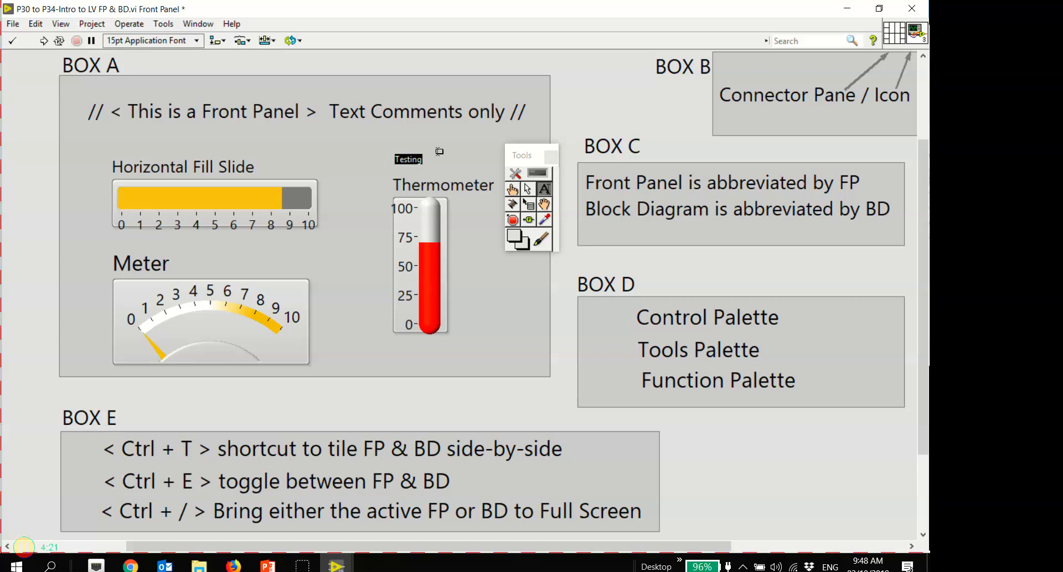
{"action": "key", "text": "ctrl+="}
{"action": "key", "text": "ctrl+="}
{"action": "key", "text": "ctrl+="}
{"action": "key", "text": "ctrl+="}
{"action": "key", "text": "ctrl+="}
{"action": "key", "text": "ctrl+="}
{"action": "key", "text": "ctrl+="}
{"action": "key", "text": "ctrl+="}
{"action": "key", "text": "ctrl+="}
{"action": "key", "text": "ctrl+="}
{"action": "key", "text": "ctrl+="}
{"action": "key", "text": "ctrl+="}
{"action": "key", "text": "ctrl+="}
{"action": "key", "text": "ctrl+="}
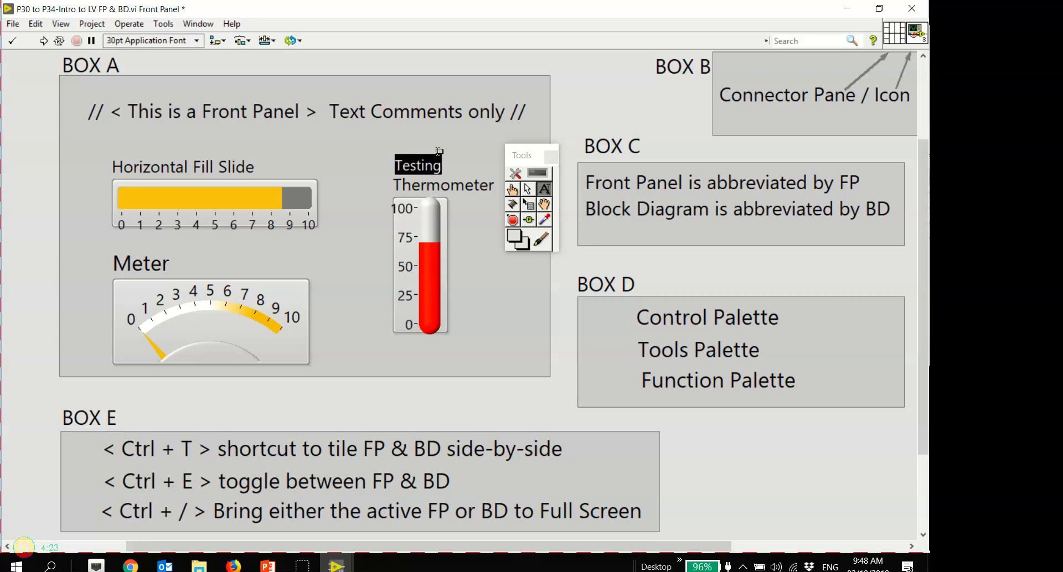
{"action": "right_click", "coordinate": [473, 148]}
{"action": "left_click", "coordinate": [474, 148]}
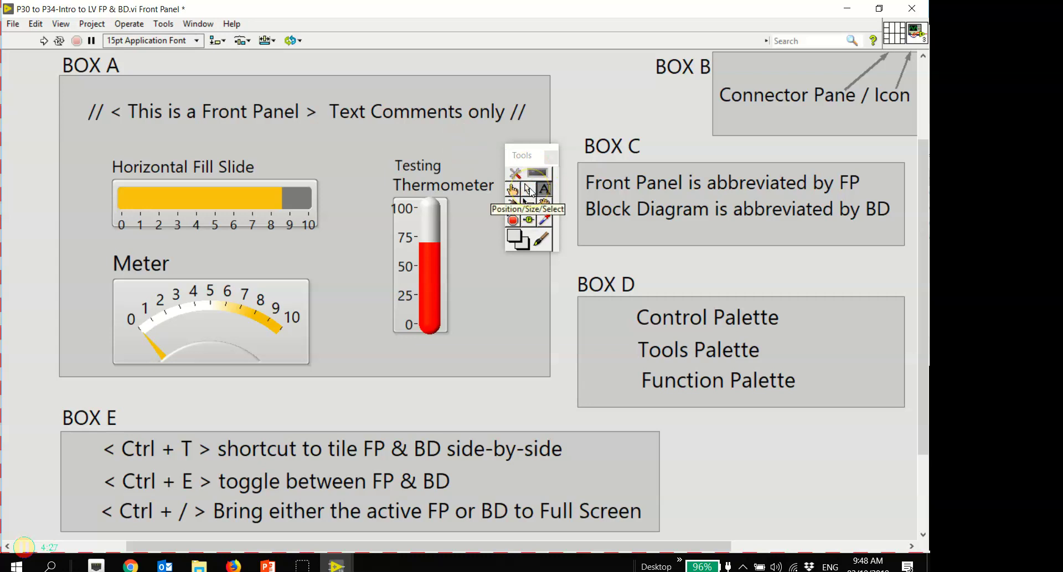
With the Position/Size/Select tool, move the Testing label below the Text Comments line and shift the Meter slightly up and left
{"action": "left_click_drag", "start_coordinate": [529, 158], "coordinate": [506, 250]}
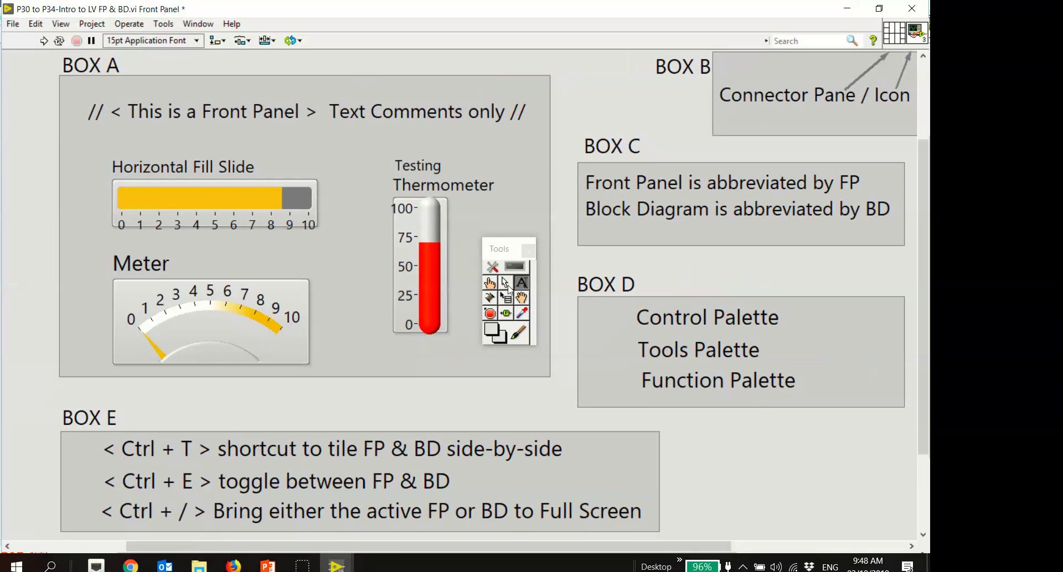
{"action": "left_click", "coordinate": [505, 283]}
{"action": "left_click", "coordinate": [389, 155]}
{"action": "mouse_move", "coordinate": [390, 154]}
{"action": "left_mouse_down"}
{"action": "mouse_move", "coordinate": [374, 150]}
{"action": "mouse_move", "coordinate": [424, 176]}
{"action": "mouse_move", "coordinate": [386, 138]}
{"action": "left_mouse_up"}
{"action": "left_click", "coordinate": [558, 66]}
{"action": "left_click", "coordinate": [469, 204]}
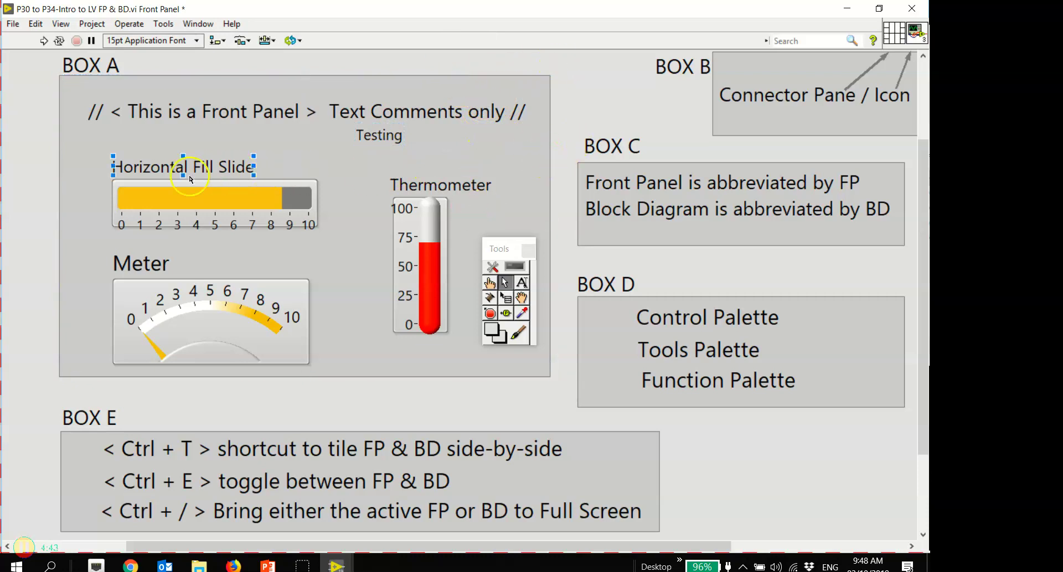
{"action": "mouse_move", "coordinate": [286, 286]}
{"action": "left_mouse_down"}
{"action": "mouse_move", "coordinate": [270, 272]}
{"action": "mouse_move", "coordinate": [305, 268]}
{"action": "mouse_move", "coordinate": [290, 274]}
{"action": "left_mouse_up"}
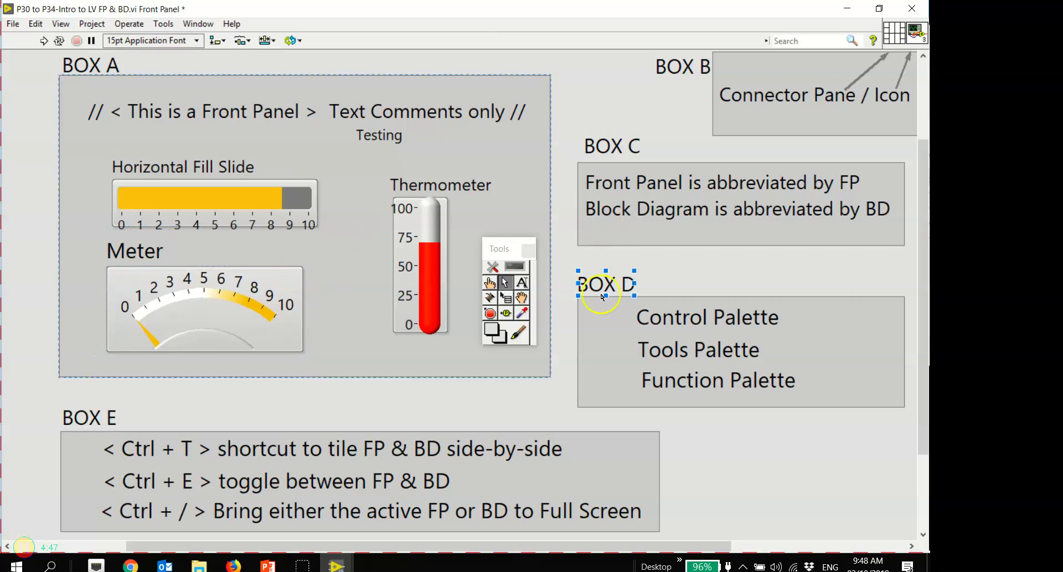
{"action": "left_click", "coordinate": [609, 147]}
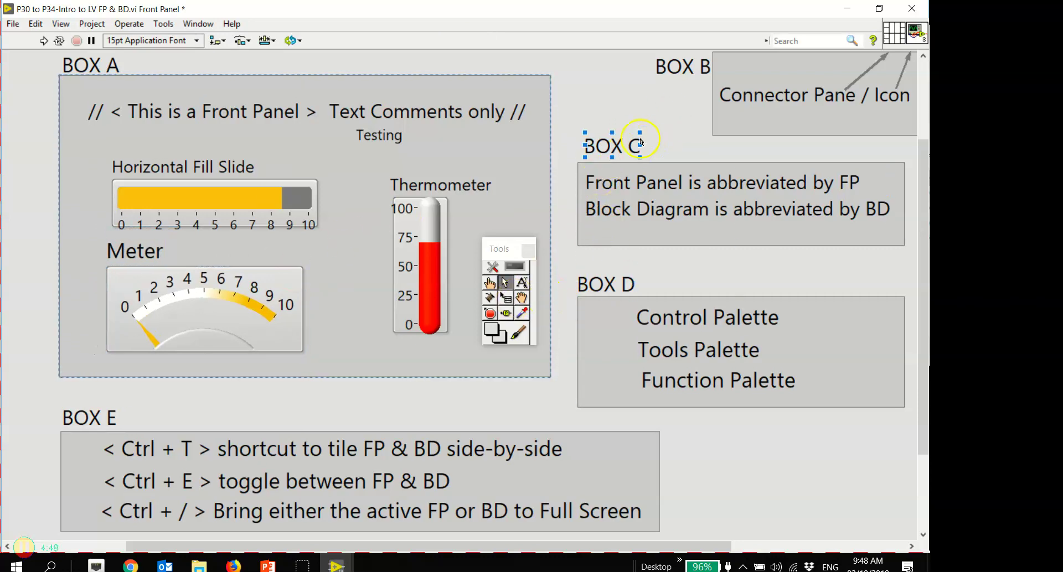
Examine the connector pane and icon that the BOX B arrows point to on the front panel
{"action": "scroll", "coordinate": [781, 282], "scroll_direction": "down", "scroll_amount": 3}
{"action": "scroll", "coordinate": [798, 310], "scroll_direction": "up", "scroll_amount": 3}
{"action": "left_click_drag", "start_coordinate": [692, 546], "coordinate": [696, 546]}
{"action": "left_click", "coordinate": [899, 62]}
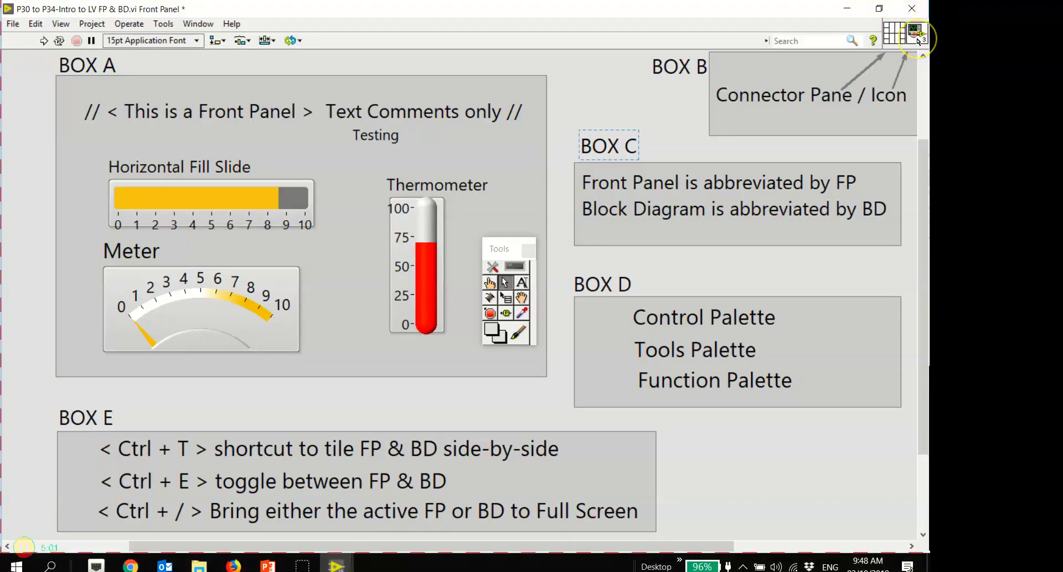
{"action": "double_click", "coordinate": [917, 42]}
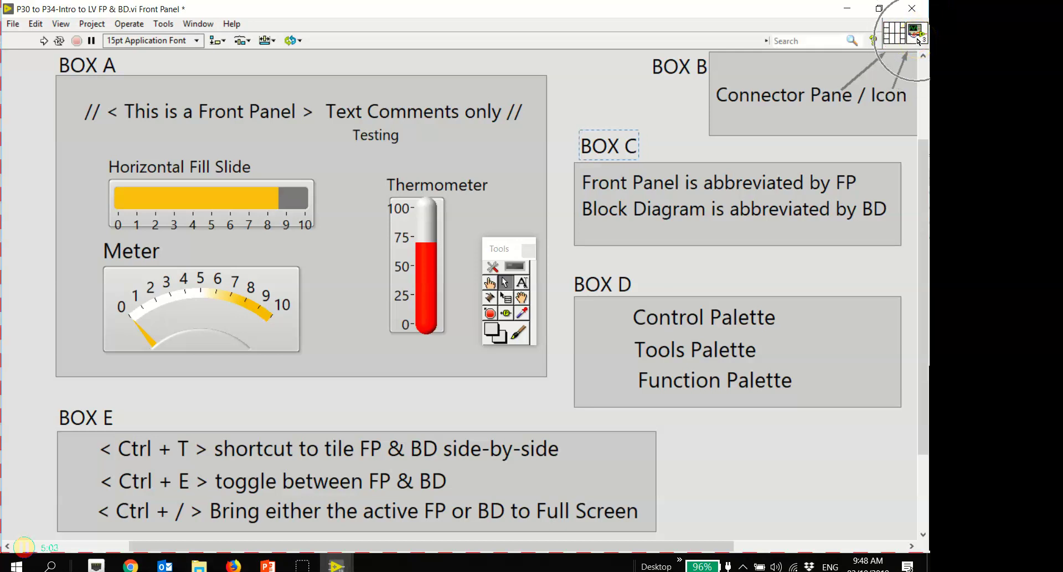
{"action": "left_click", "coordinate": [889, 32]}
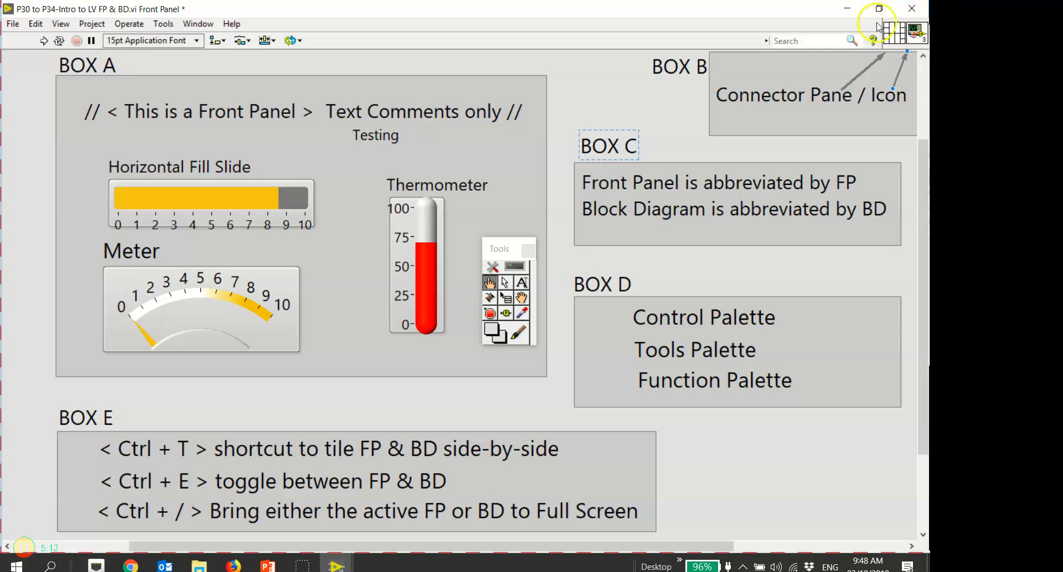
{"action": "left_click", "coordinate": [899, 26]}
{"action": "left_click", "coordinate": [864, 54]}
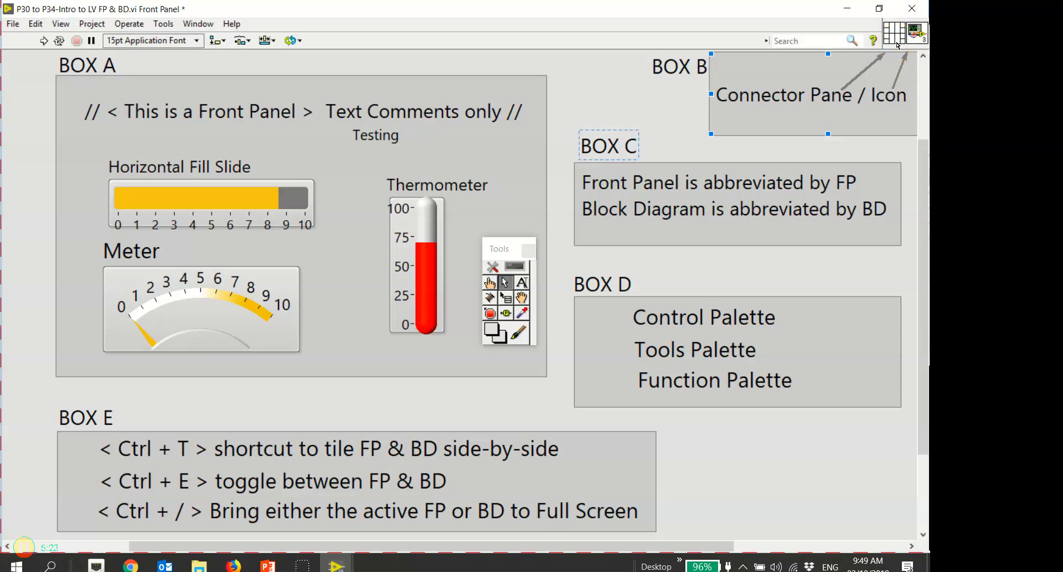
Open the Icon Editor for the VI, view its Icon Text and Glyphs options, and close it
{"action": "right_click", "coordinate": [922, 33]}
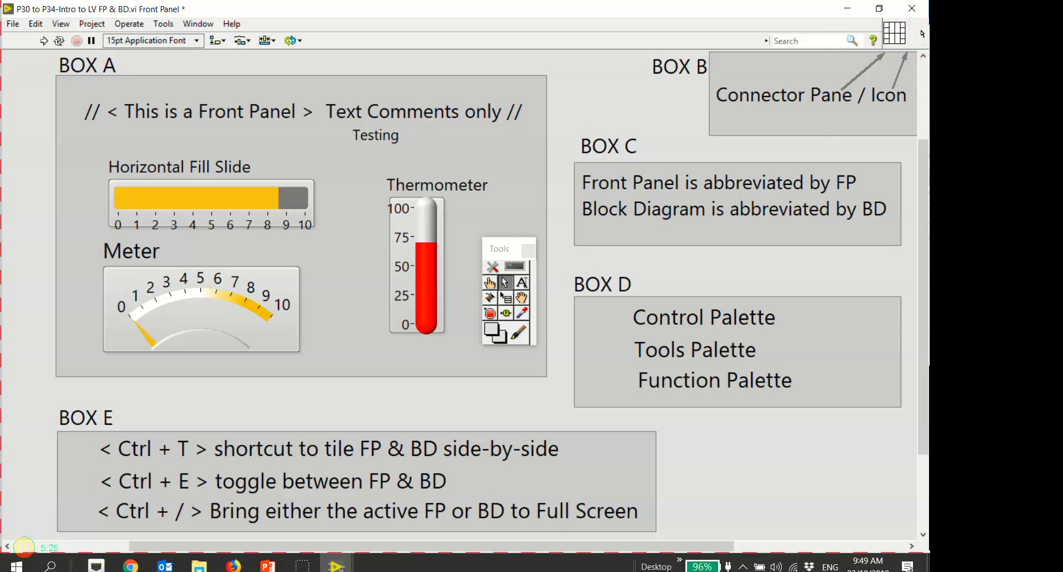
{"action": "left_click", "coordinate": [861, 52]}
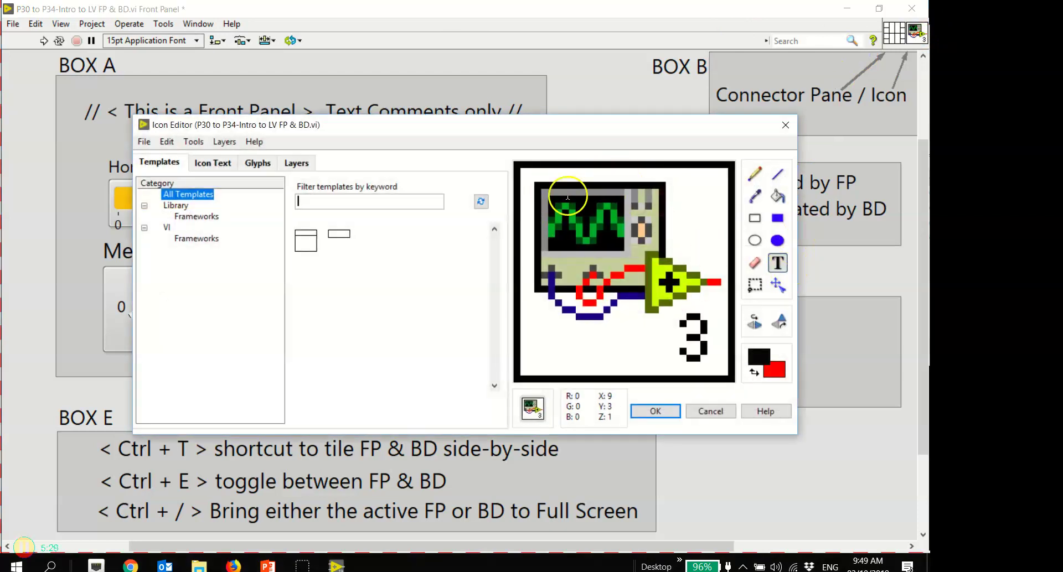
{"action": "left_click", "coordinate": [216, 166]}
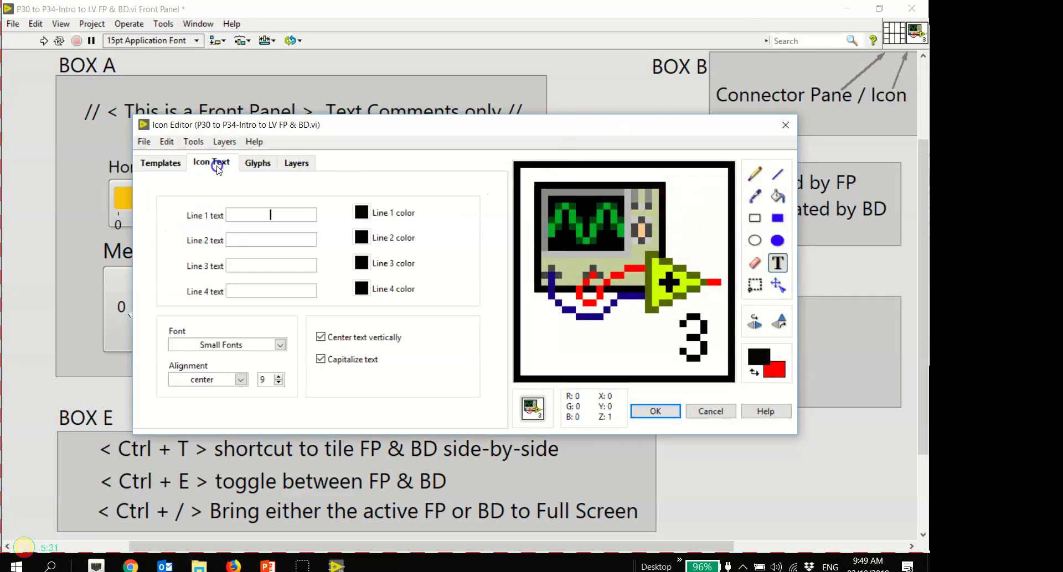
{"action": "left_click", "coordinate": [258, 164]}
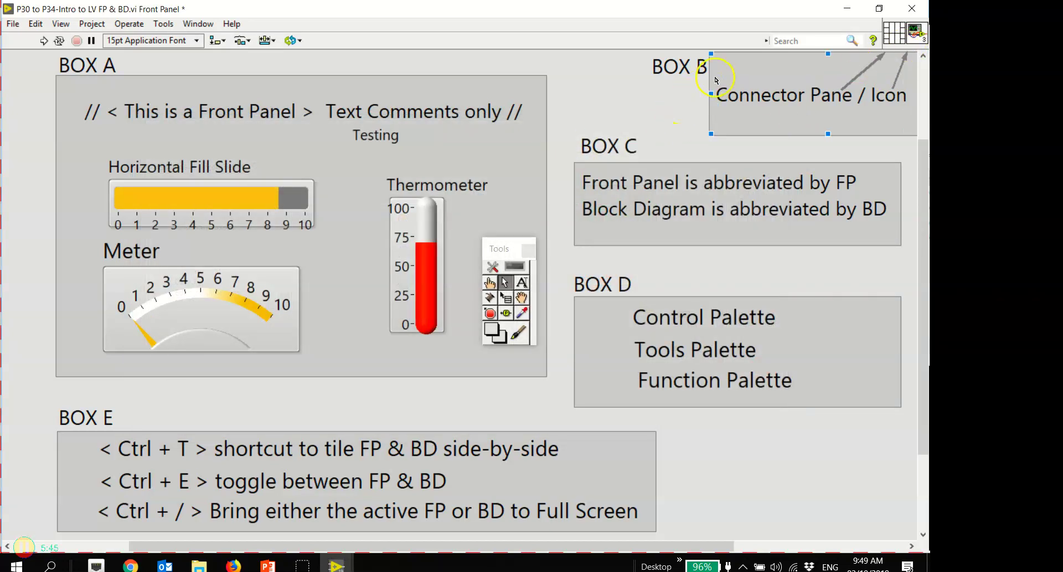
{"action": "left_click", "coordinate": [899, 119]}
Move the Front Panel and Block Diagram abbreviation text slightly down and right within BOX C
{"action": "left_click", "coordinate": [702, 219]}
{"action": "mouse_move", "coordinate": [655, 183]}
{"action": "left_mouse_down"}
{"action": "mouse_move", "coordinate": [665, 191]}
{"action": "mouse_move", "coordinate": [661, 172]}
{"action": "left_mouse_up"}
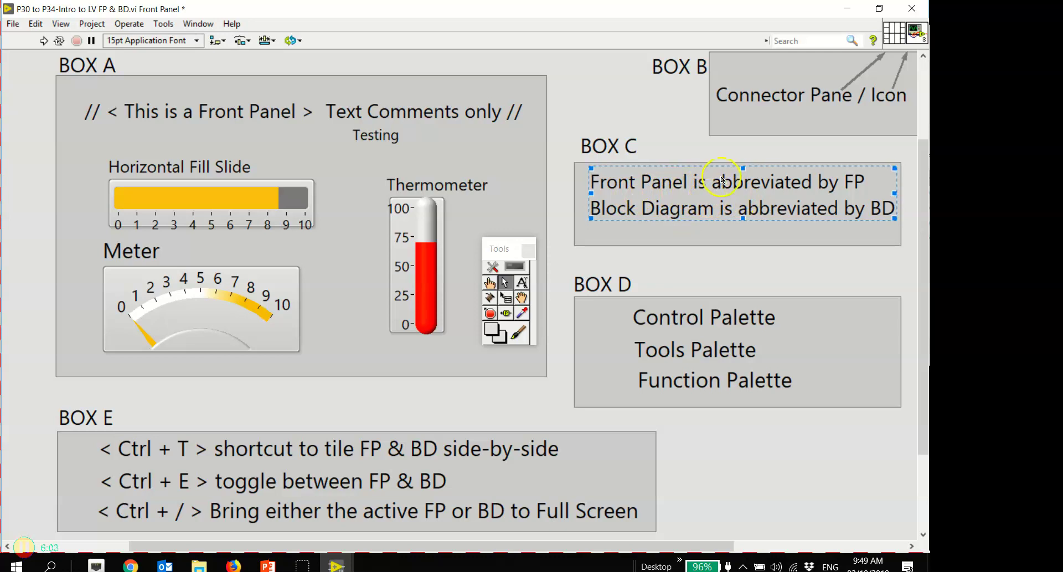
{"action": "left_click_drag", "start_coordinate": [666, 170], "coordinate": [663, 175]}
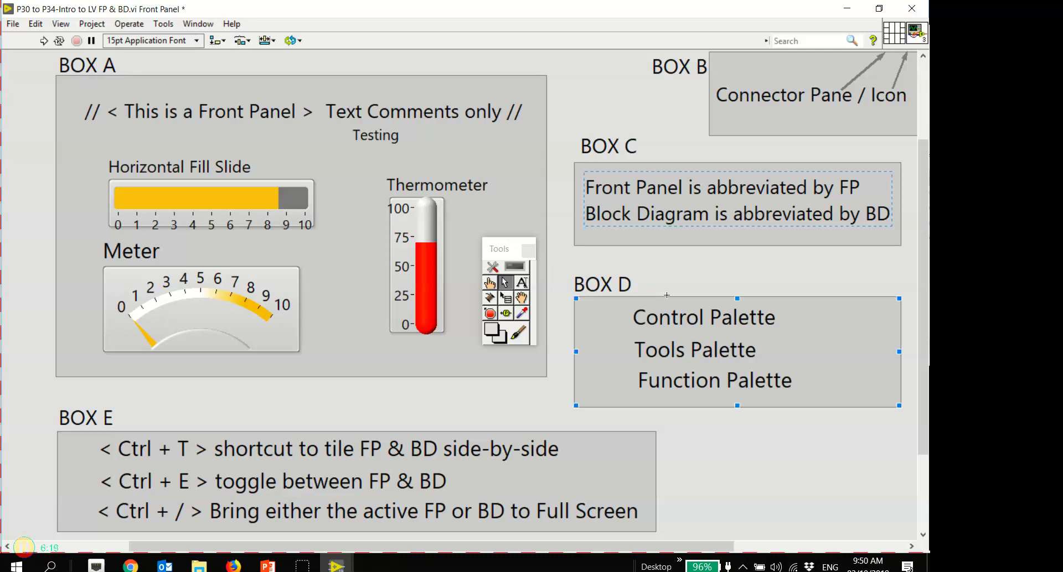
Move the Tools palette out of BOX A to the empty area below BOX D
{"action": "left_click", "coordinate": [758, 319]}
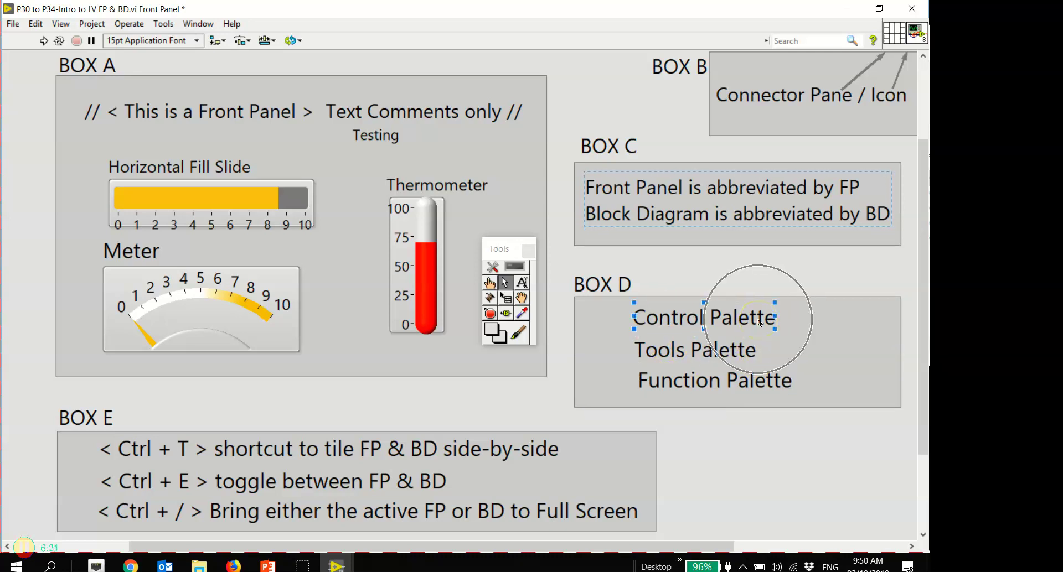
{"action": "left_click", "coordinate": [759, 321]}
{"action": "left_click", "coordinate": [764, 308]}
{"action": "left_click", "coordinate": [772, 300]}
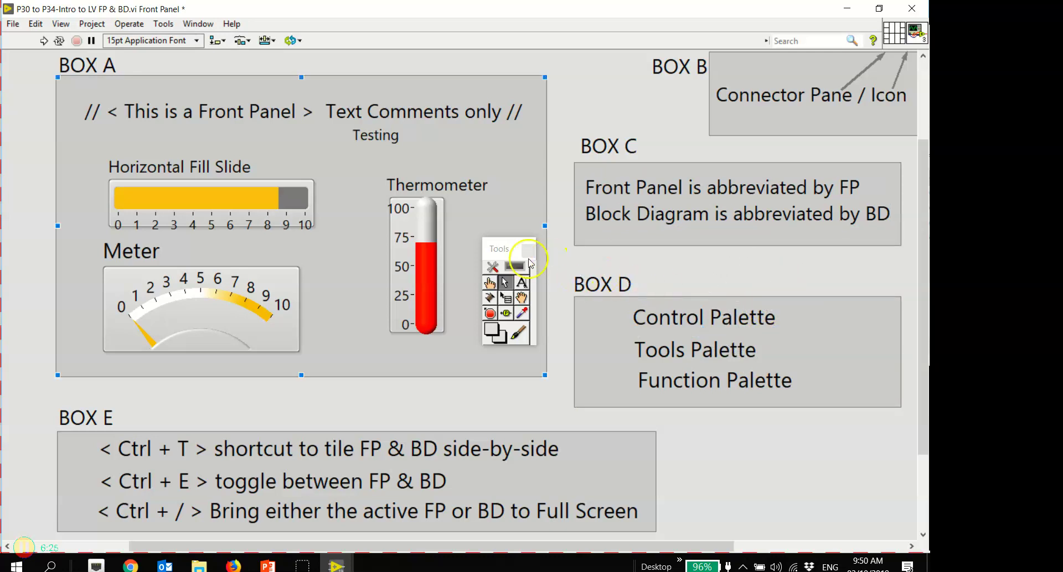
{"action": "left_click_drag", "start_coordinate": [504, 250], "coordinate": [780, 436]}
{"action": "left_click", "coordinate": [862, 406]}
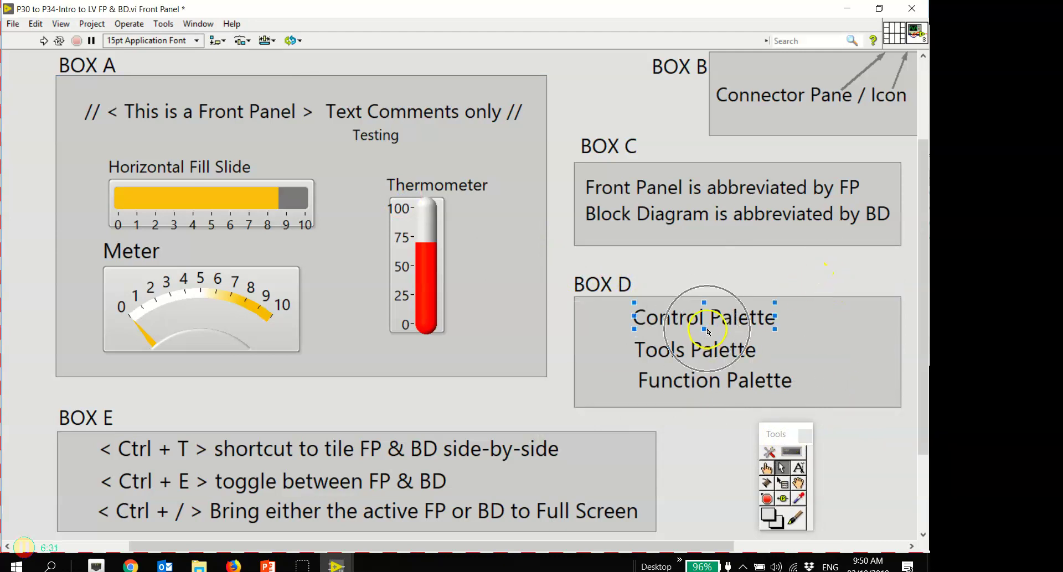
Open the Controls palette on the front panel, look over its Modern category, and dismiss it
{"action": "right_click", "coordinate": [826, 275]}
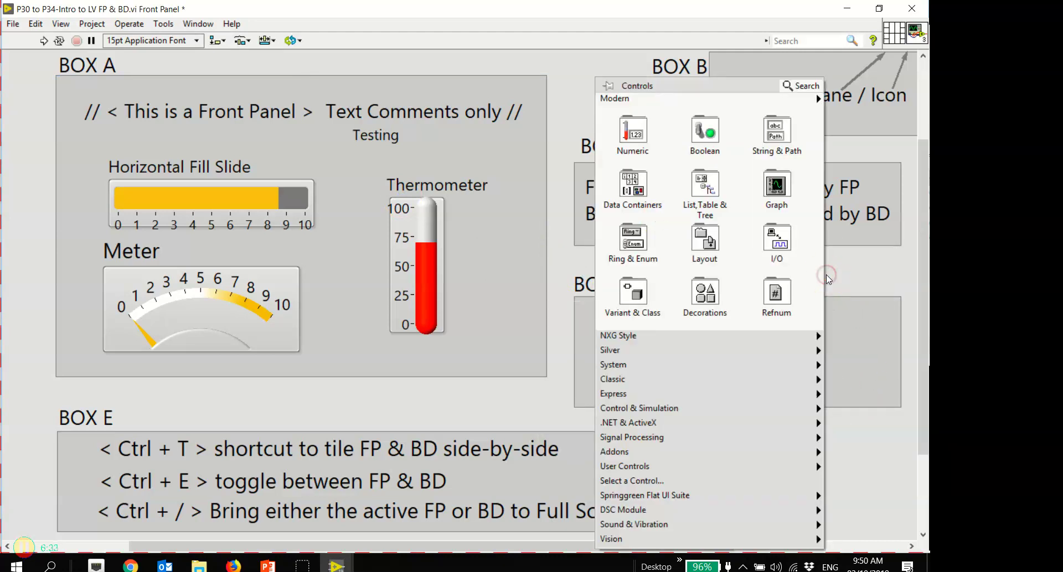
{"action": "left_click", "coordinate": [640, 89]}
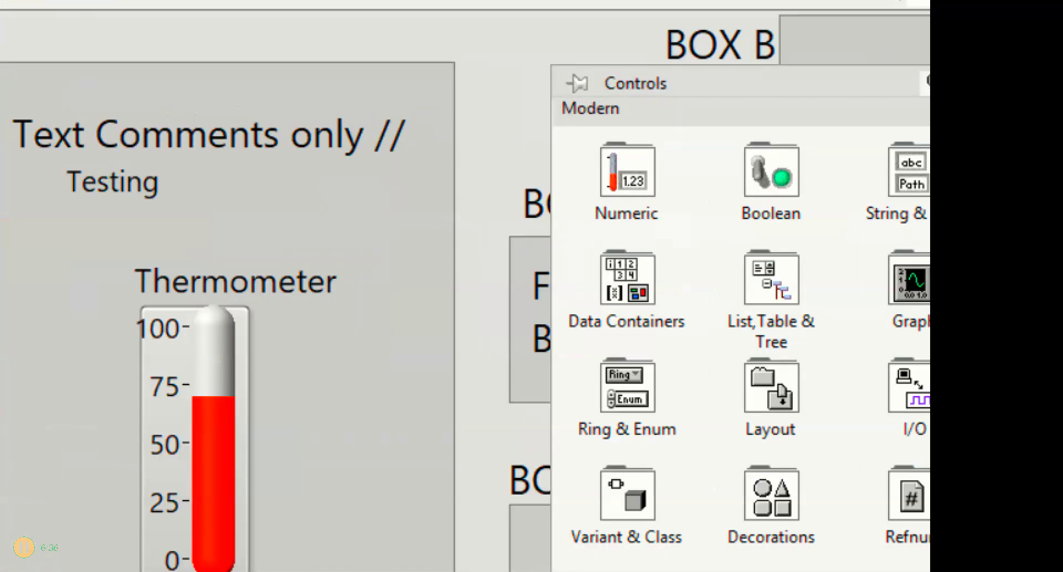
{"action": "key", "text": "Escape"}
{"action": "left_click", "coordinate": [680, 206]}
{"action": "left_click", "coordinate": [852, 315]}
{"action": "right_click", "coordinate": [807, 257]}
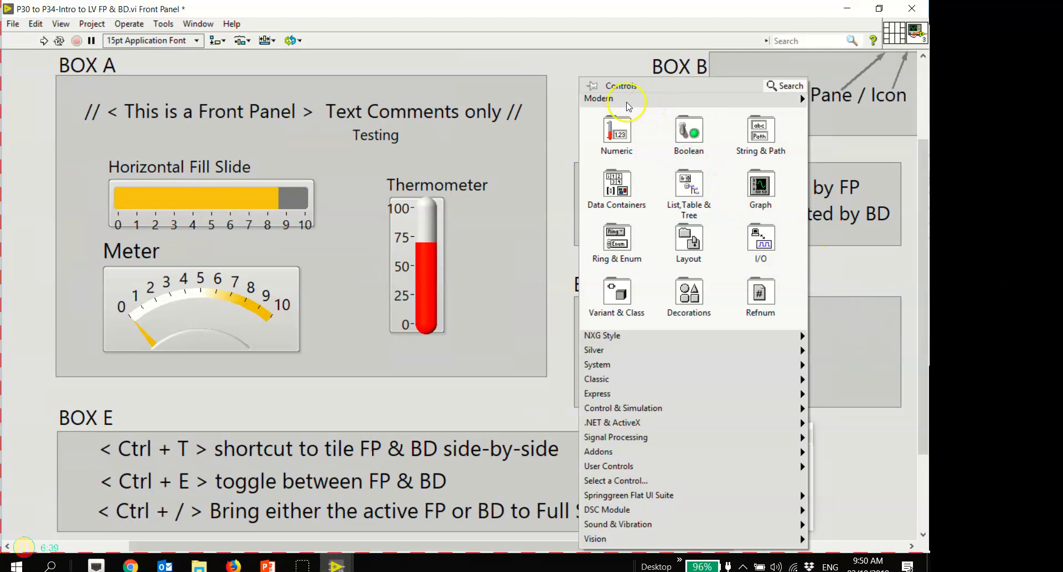
{"action": "left_click", "coordinate": [617, 95]}
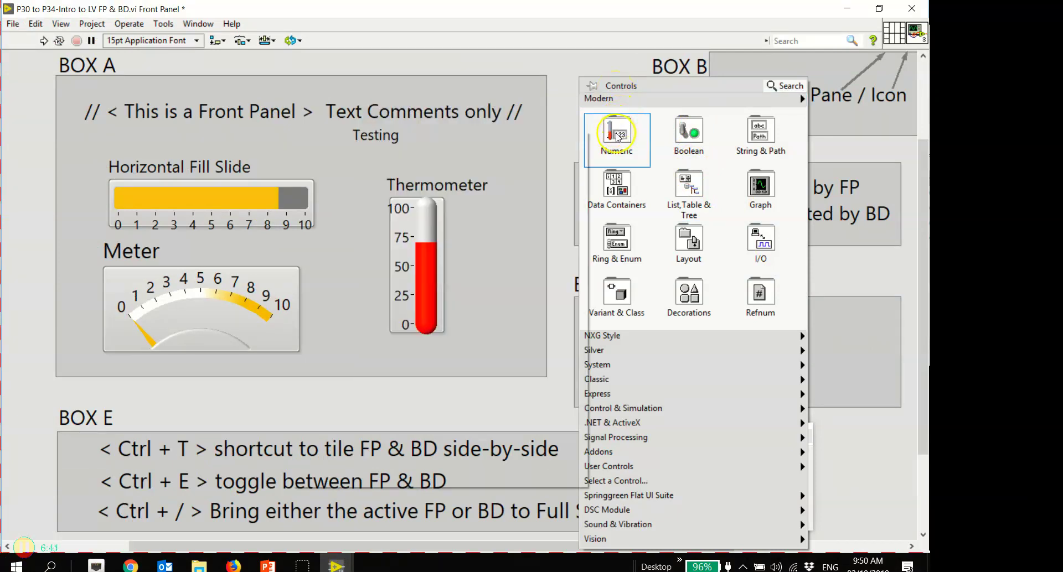
{"action": "mouse_move", "coordinate": [759, 131]}
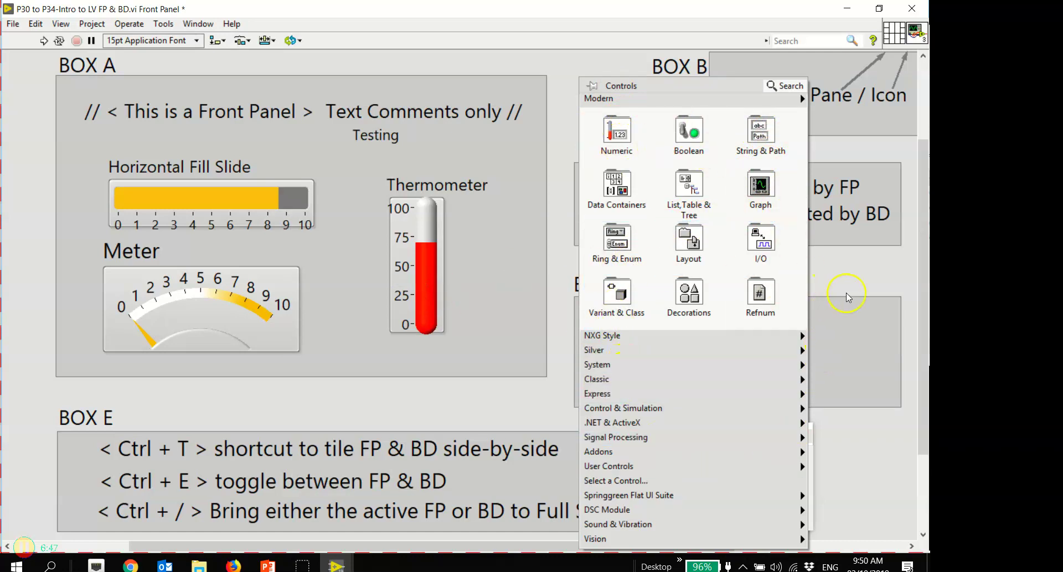
{"action": "left_click", "coordinate": [867, 271]}
Show the Tools palette beside the BOX D labels, and park it just below that box's right end
{"action": "left_click", "coordinate": [739, 378]}
{"action": "left_click", "coordinate": [713, 359]}
{"action": "left_click_drag", "start_coordinate": [775, 435], "coordinate": [856, 321]}
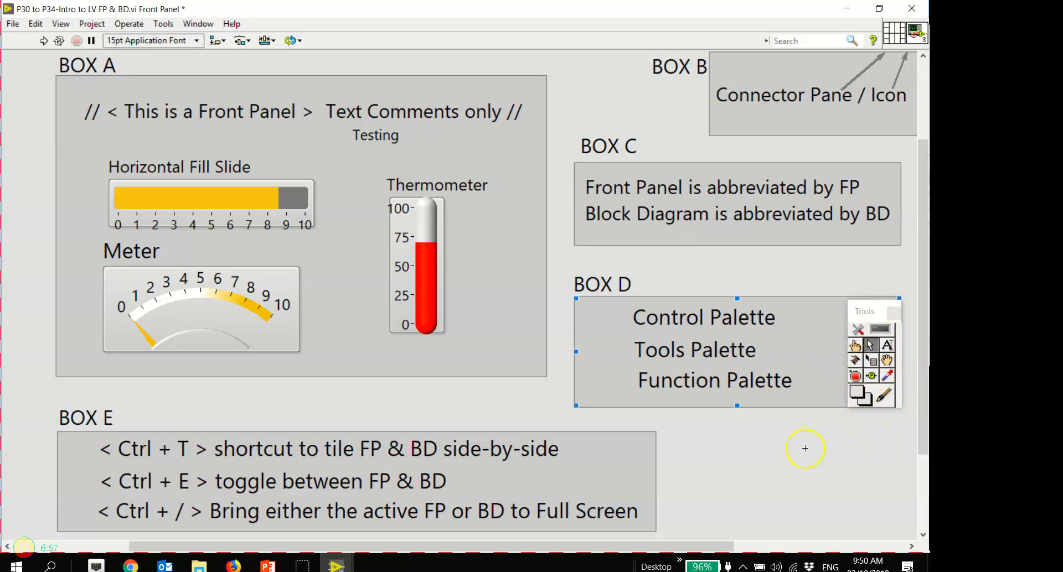
{"action": "left_click", "coordinate": [696, 394]}
{"action": "left_click", "coordinate": [694, 387]}
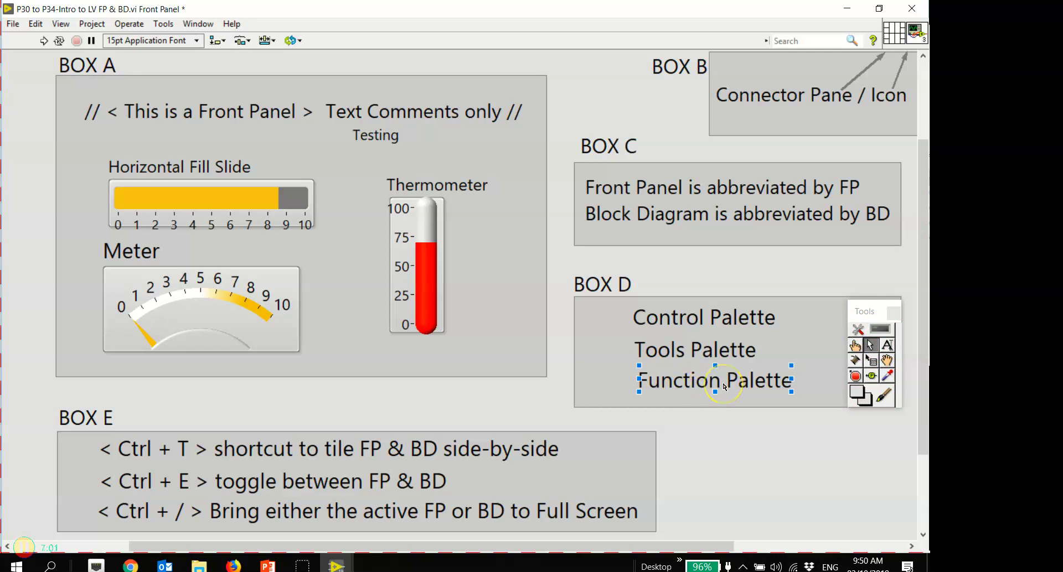
{"action": "left_click_drag", "start_coordinate": [855, 310], "coordinate": [856, 425]}
{"action": "left_click", "coordinate": [769, 406]}
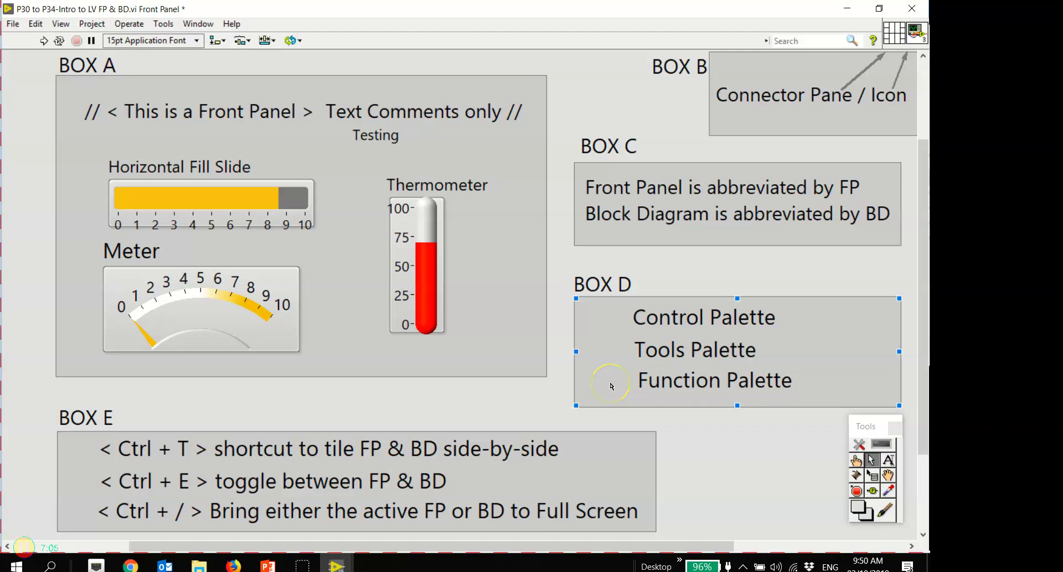
{"action": "left_click", "coordinate": [671, 397]}
Go through the shortcuts listed in BOX E and tile the front panel and block diagram side by side
{"action": "left_click", "coordinate": [91, 465]}
{"action": "left_click", "coordinate": [106, 444]}
{"action": "left_click", "coordinate": [114, 434]}
{"action": "left_click", "coordinate": [100, 422]}
{"action": "left_click", "coordinate": [116, 445]}
{"action": "left_click", "coordinate": [260, 473]}
{"action": "left_click", "coordinate": [277, 452]}
{"action": "left_click", "coordinate": [279, 473]}
{"action": "left_click", "coordinate": [274, 453]}
{"action": "left_click", "coordinate": [598, 502]}
{"action": "left_click", "coordinate": [574, 510]}
{"action": "key", "text": "ctrl+t"}
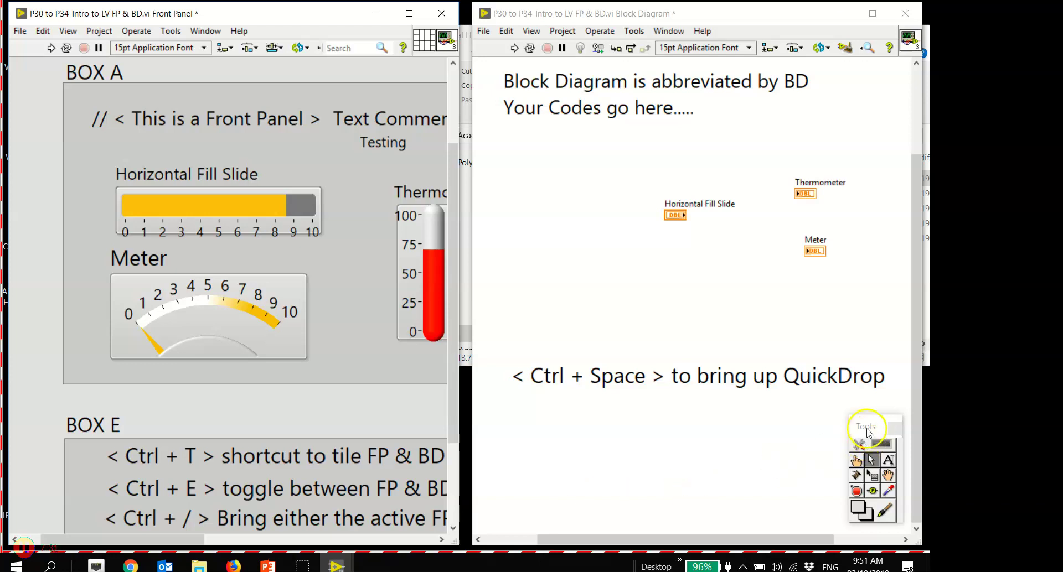
Toggle the active window from the front panel to the block diagram
{"action": "left_click", "coordinate": [166, 175]}
{"action": "left_click", "coordinate": [91, 72]}
{"action": "left_click", "coordinate": [433, 271]}
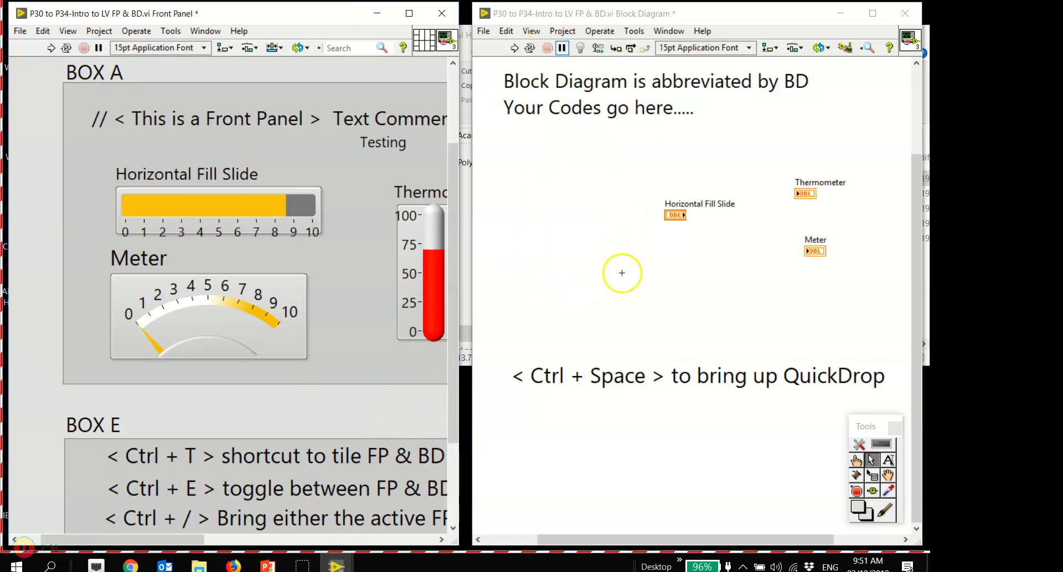
{"action": "left_click", "coordinate": [400, 444]}
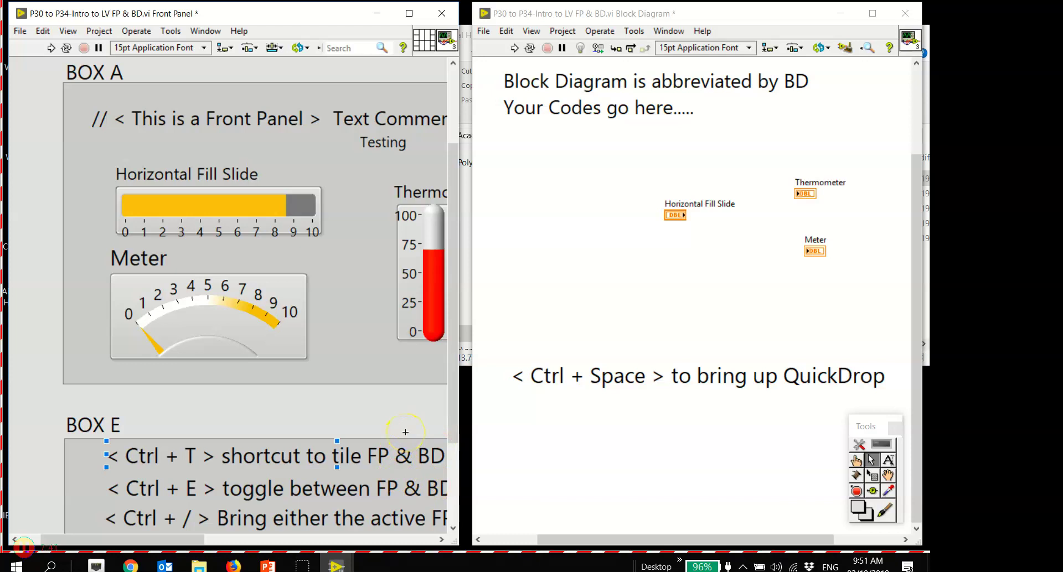
{"action": "left_click", "coordinate": [349, 499]}
{"action": "key", "text": "ctrl+e"}
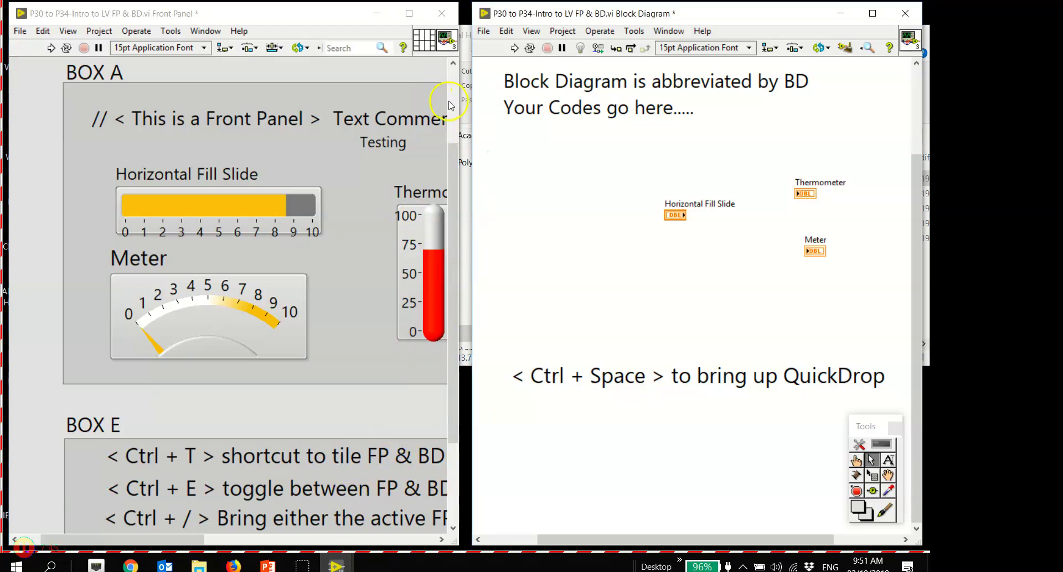
Activate the front panel and enlarge its window to cover the block diagram
{"action": "left_click", "coordinate": [369, 72]}
{"action": "key", "text": "ctrl+slash"}
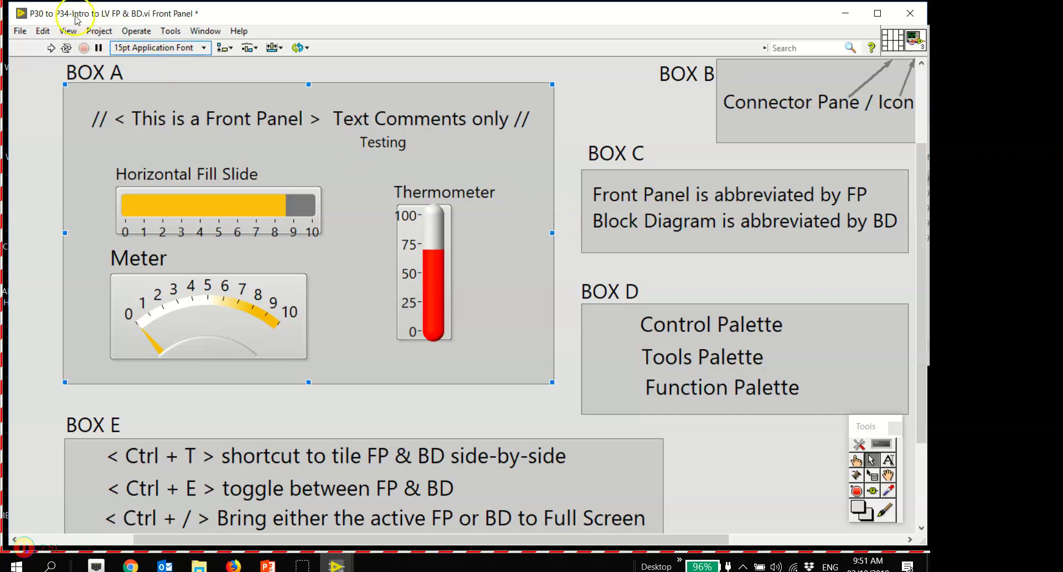
{"action": "left_click", "coordinate": [428, 114]}
{"action": "left_click", "coordinate": [596, 233]}
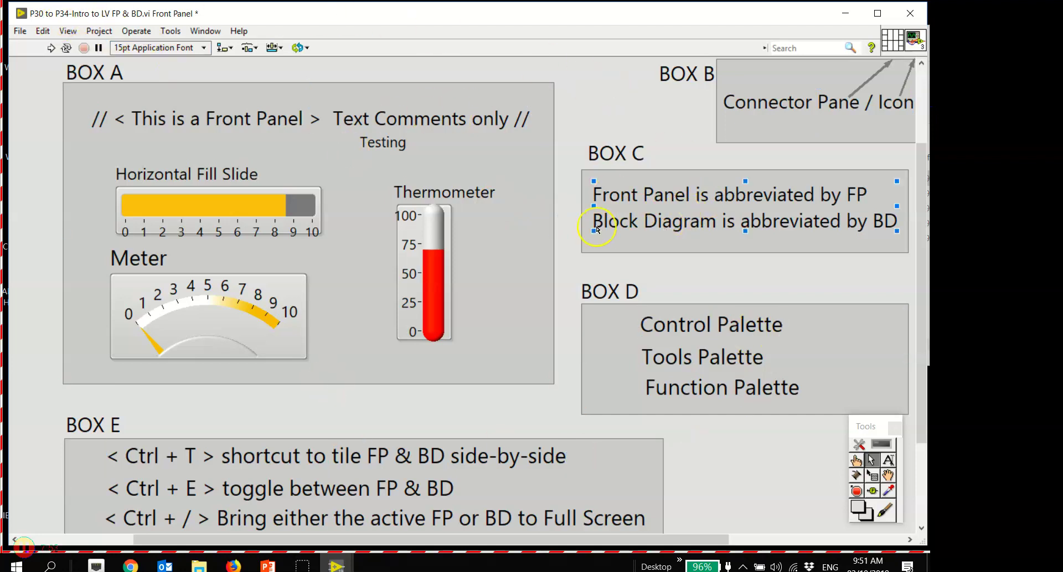
{"action": "key", "text": "ctrl+t"}
{"action": "left_click", "coordinate": [618, 342]}
{"action": "left_click", "coordinate": [561, 285]}
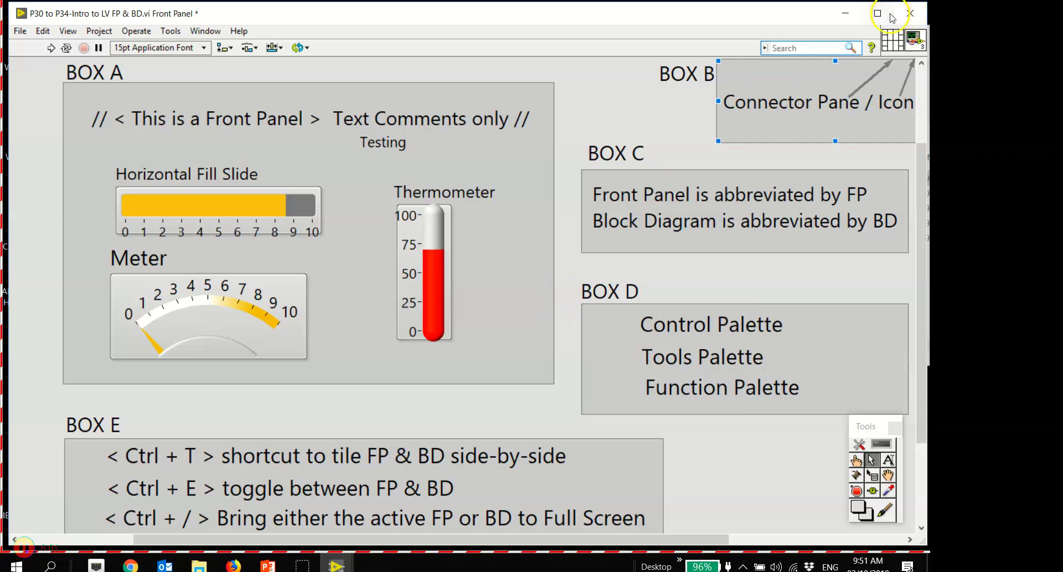
Narrow the front panel window until the block diagram's Thermometer and Meter terminals show beside it
{"action": "left_click_drag", "start_coordinate": [930, 8], "coordinate": [709, 9]}
{"action": "left_click", "coordinate": [501, 268]}
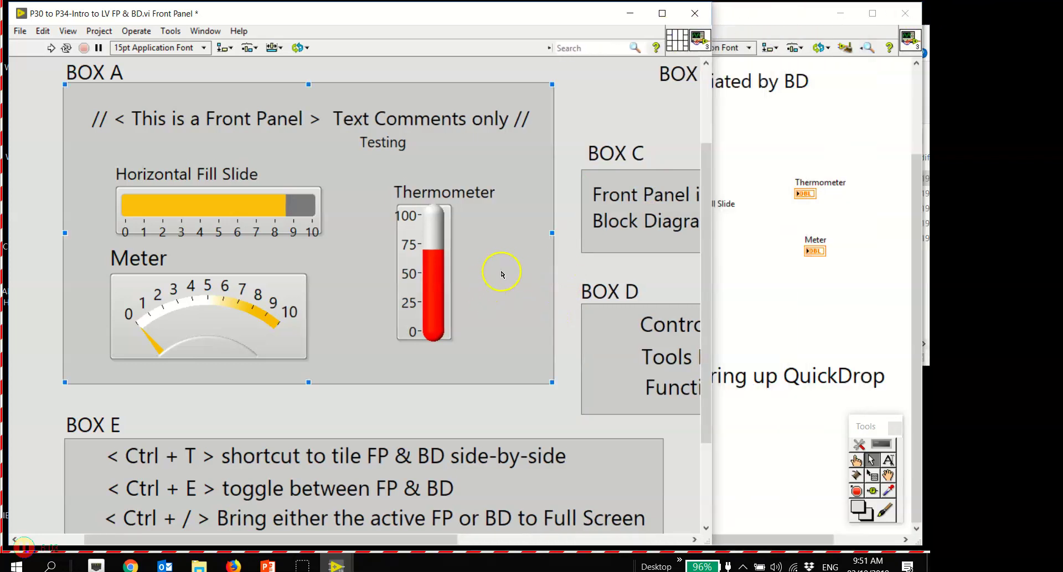
{"action": "scroll", "coordinate": [516, 301], "scroll_direction": "down", "scroll_amount": 1}
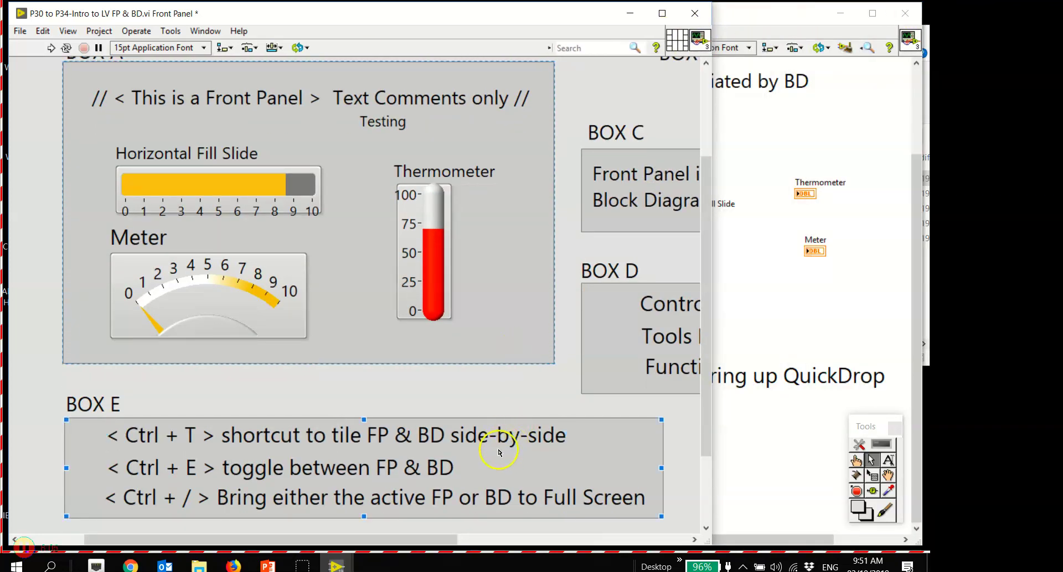
{"action": "left_click", "coordinate": [233, 32]}
{"action": "left_click", "coordinate": [536, 325]}
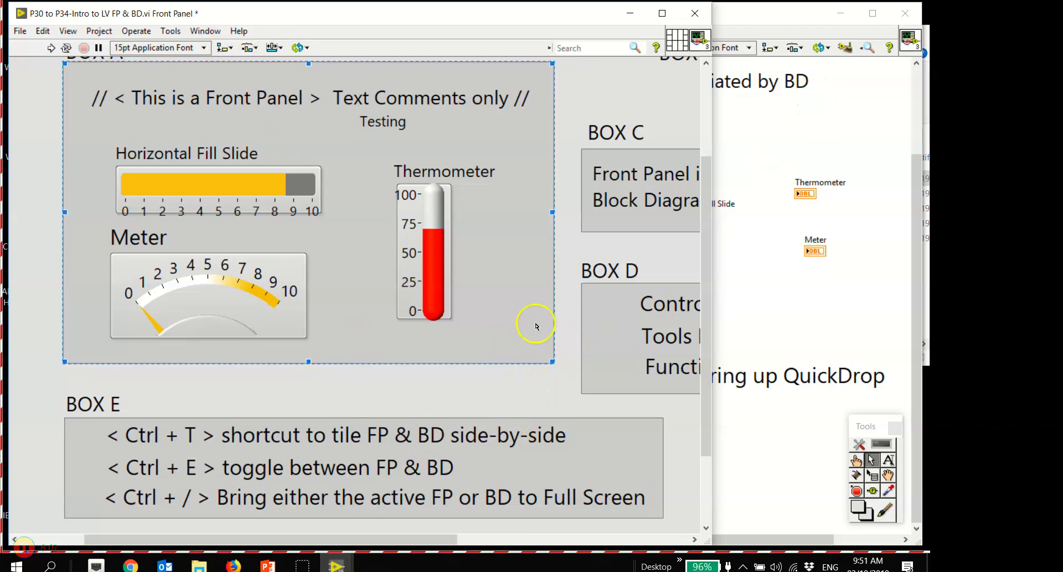
Bring the front panel to full screen, restore its previous size, and bring it to full screen again
{"action": "key", "text": "ctrl+/"}
{"action": "left_click", "coordinate": [579, 306]}
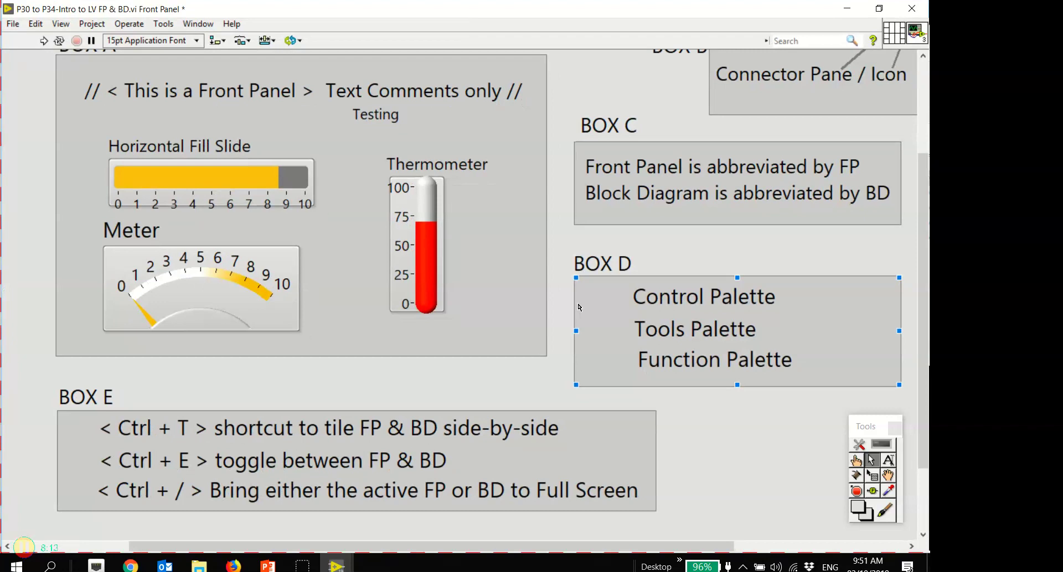
{"action": "key", "text": "ctrl+/"}
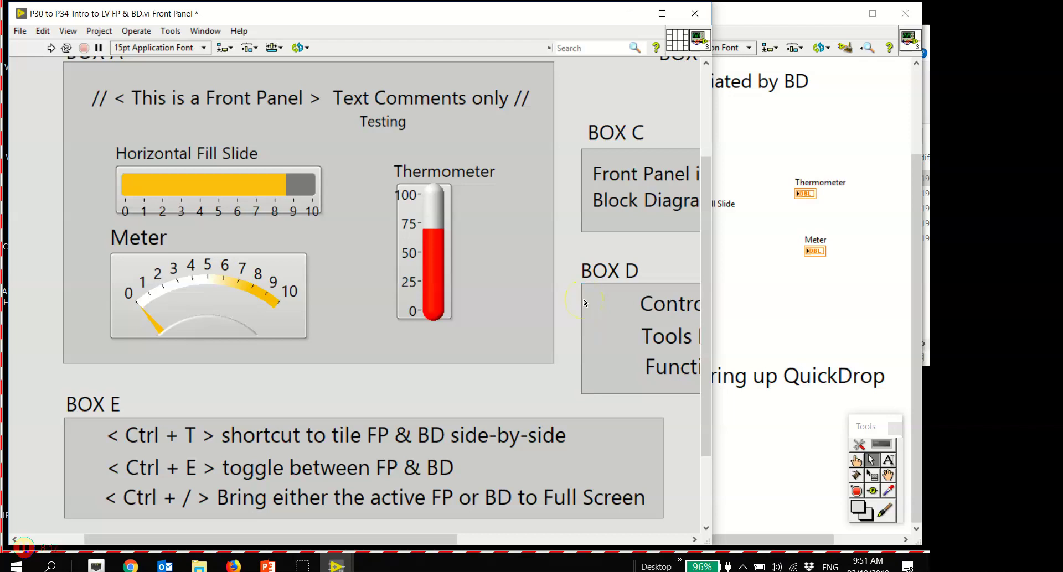
{"action": "left_click", "coordinate": [344, 494]}
{"action": "left_click", "coordinate": [567, 254]}
{"action": "key", "text": "ctrl+/"}
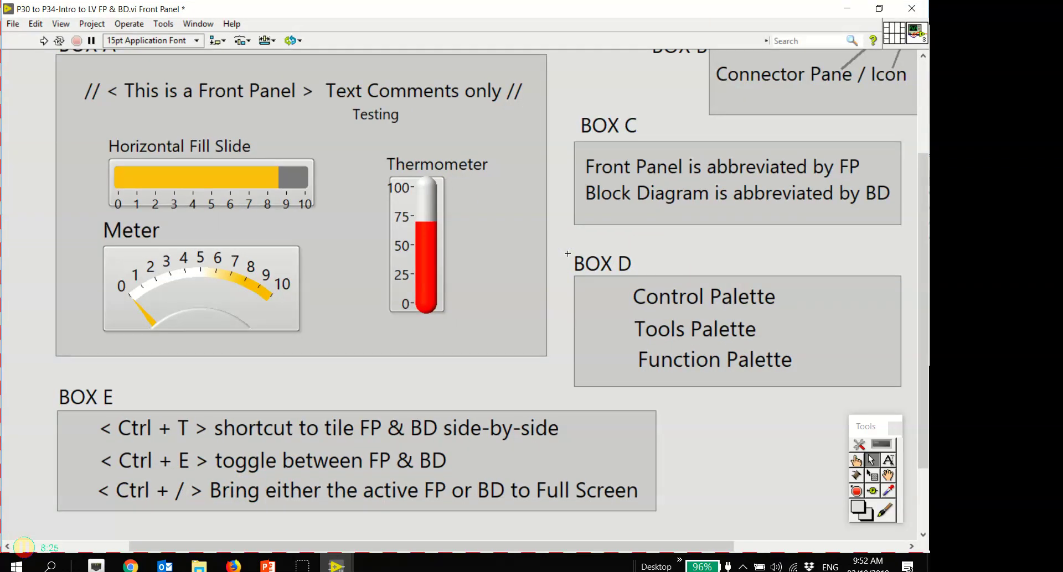
Restore the front panel window and bring the block diagram to full screen instead
{"action": "key", "text": "ctrl+/"}
{"action": "left_click", "coordinate": [774, 194]}
{"action": "key", "text": "ctrl+/"}
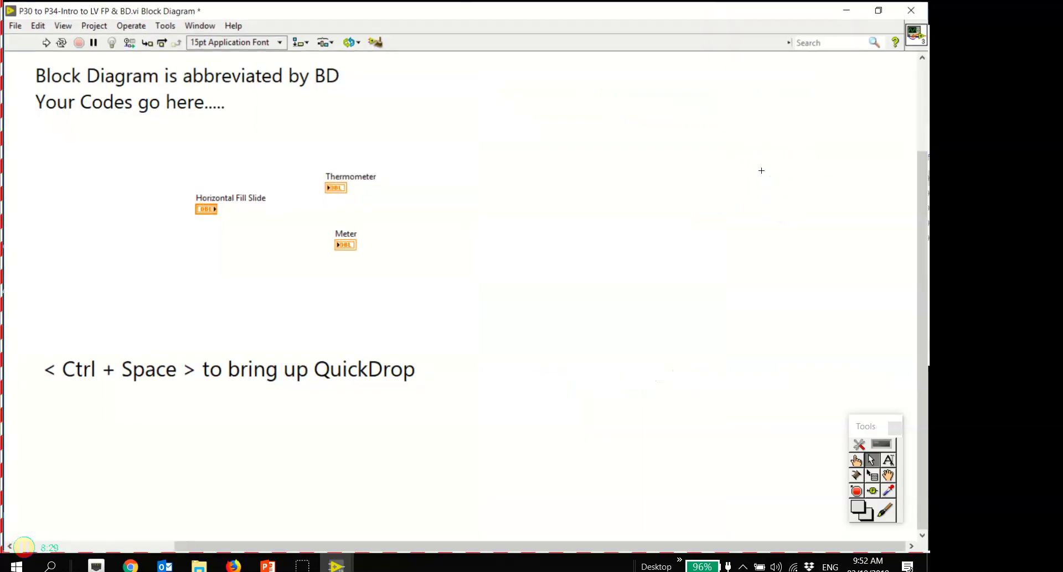
Restore the block diagram from full screen, switch to the front panel, and tile both windows side by side
{"action": "key", "text": "ctrl+/"}
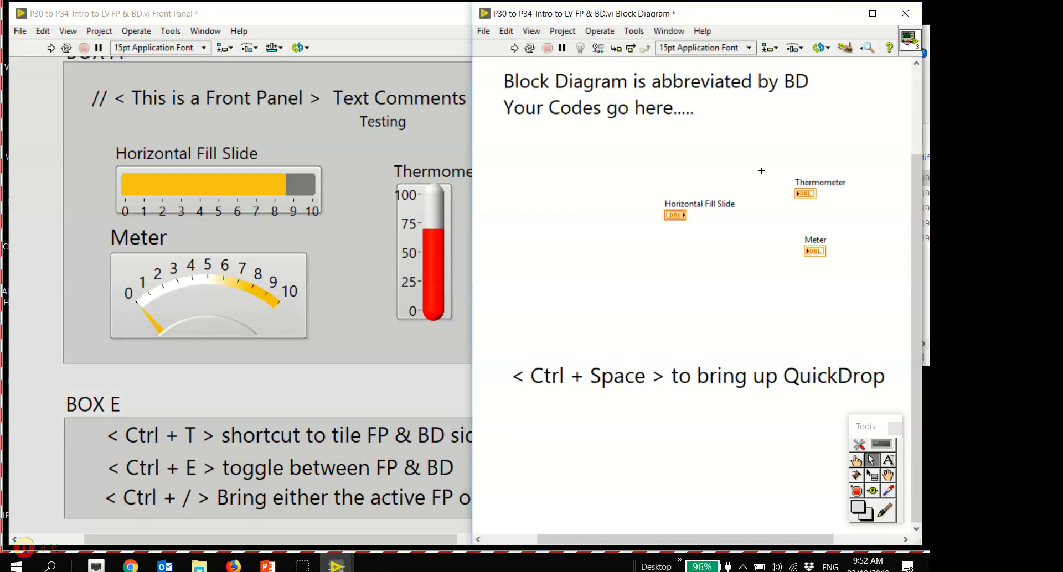
{"action": "left_click", "coordinate": [761, 233]}
{"action": "key", "text": "ctrl+e"}
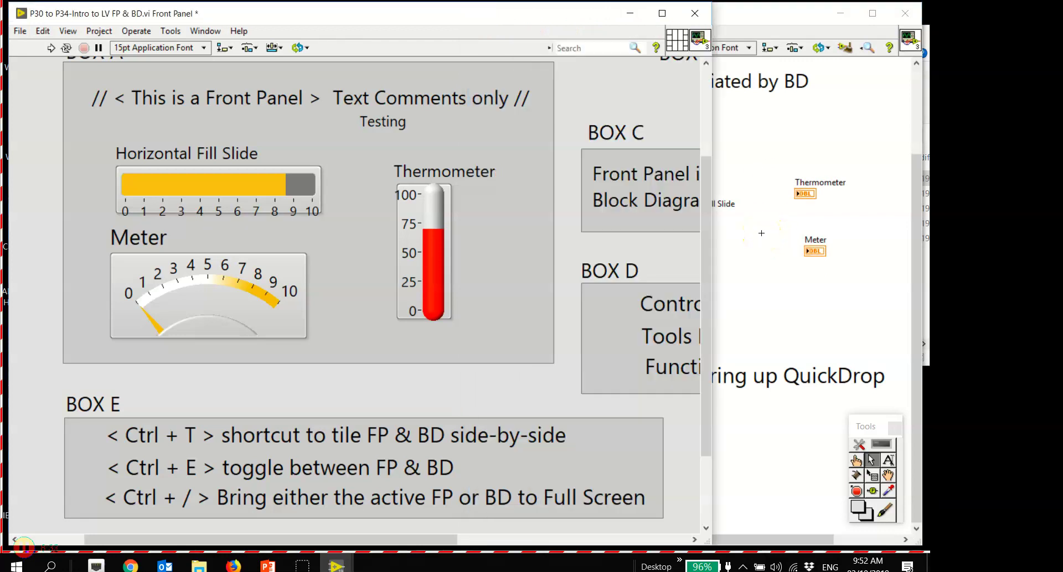
{"action": "key", "text": "ctrl+t"}
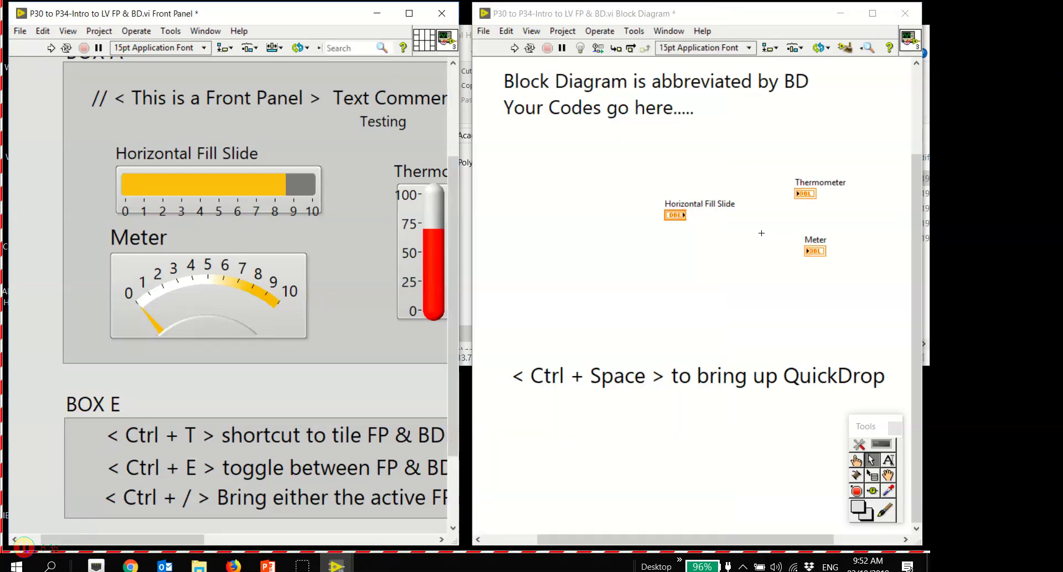
Examine the BOX E comments on the shortcuts for tiling, toggling and full-screening the front panel and block diagram
{"action": "left_click", "coordinate": [246, 200]}
{"action": "left_click", "coordinate": [344, 227]}
{"action": "left_click", "coordinate": [418, 434]}
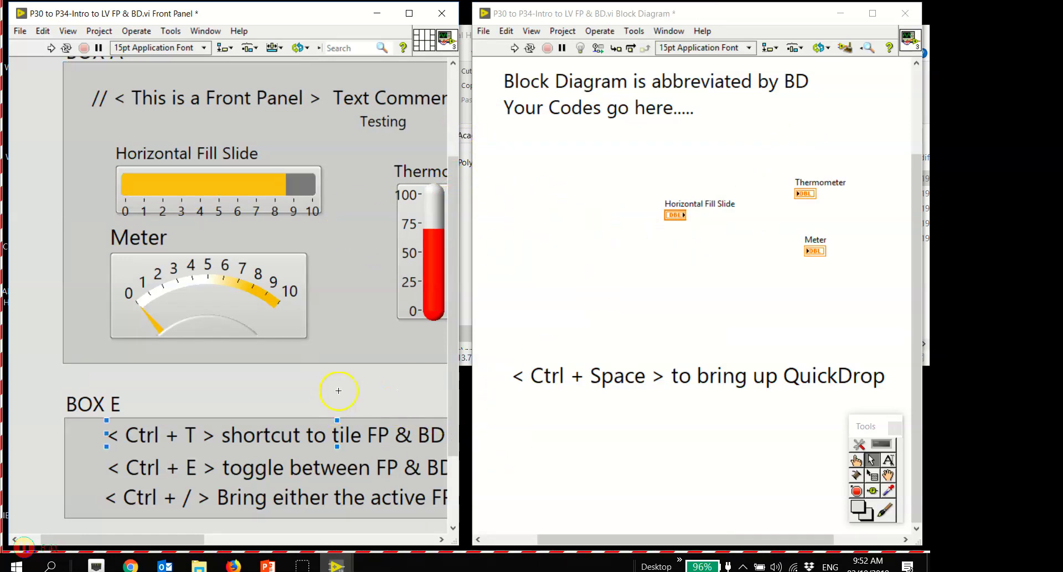
{"action": "left_click", "coordinate": [182, 501]}
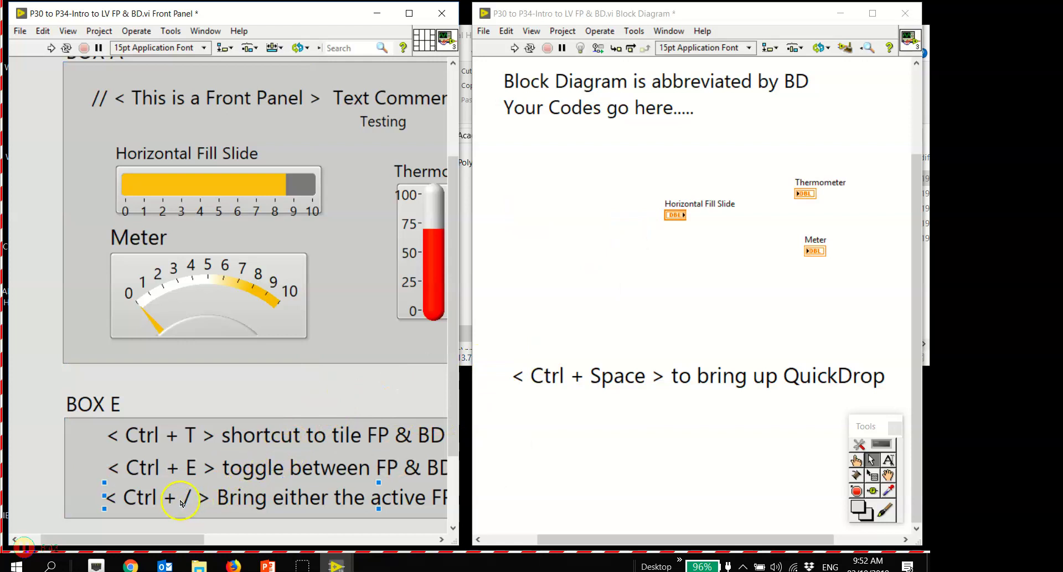
{"action": "left_click", "coordinate": [201, 474]}
{"action": "left_click", "coordinate": [216, 440]}
{"action": "left_click", "coordinate": [332, 514]}
{"action": "mouse_move", "coordinate": [268, 567]}
Move the QuickDrop comment up closer to the terminals, and bring up the Quick Drop window directly below it
{"action": "left_click", "coordinate": [605, 385]}
{"action": "left_click_drag", "start_coordinate": [605, 384], "coordinate": [590, 325]}
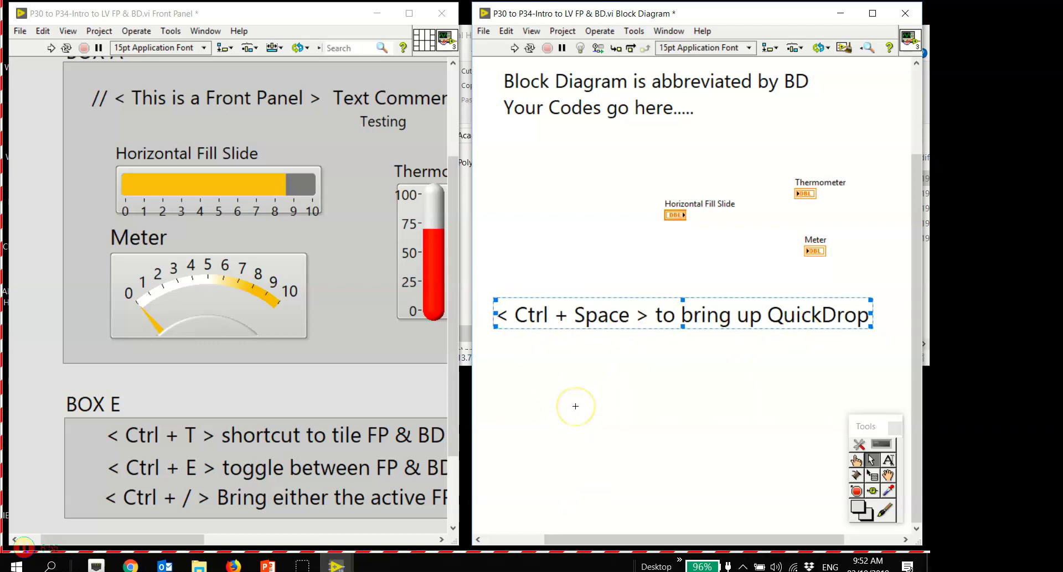
{"action": "key", "text": "ctrl+space"}
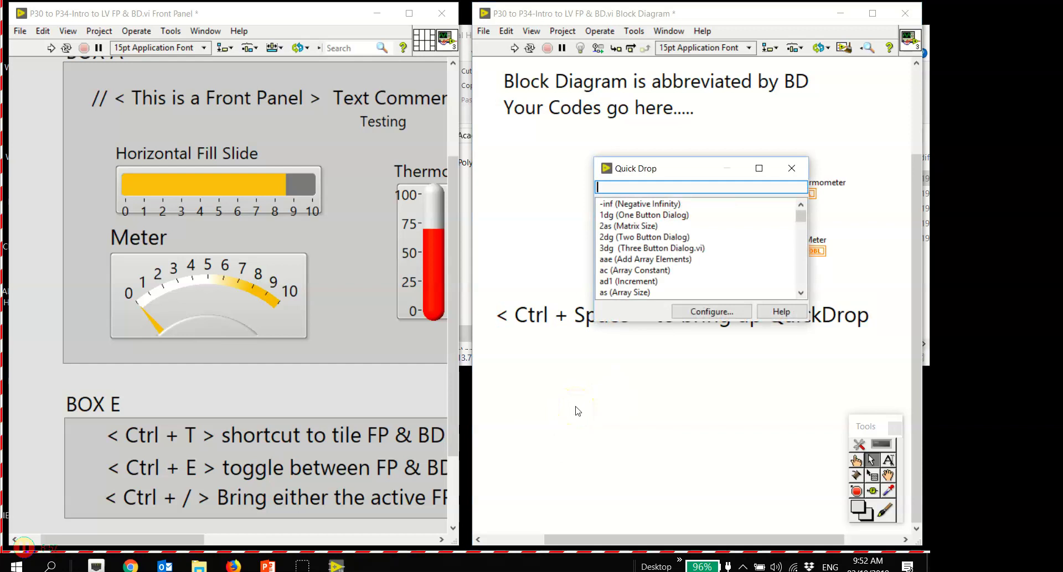
{"action": "left_click_drag", "start_coordinate": [709, 168], "coordinate": [746, 348]}
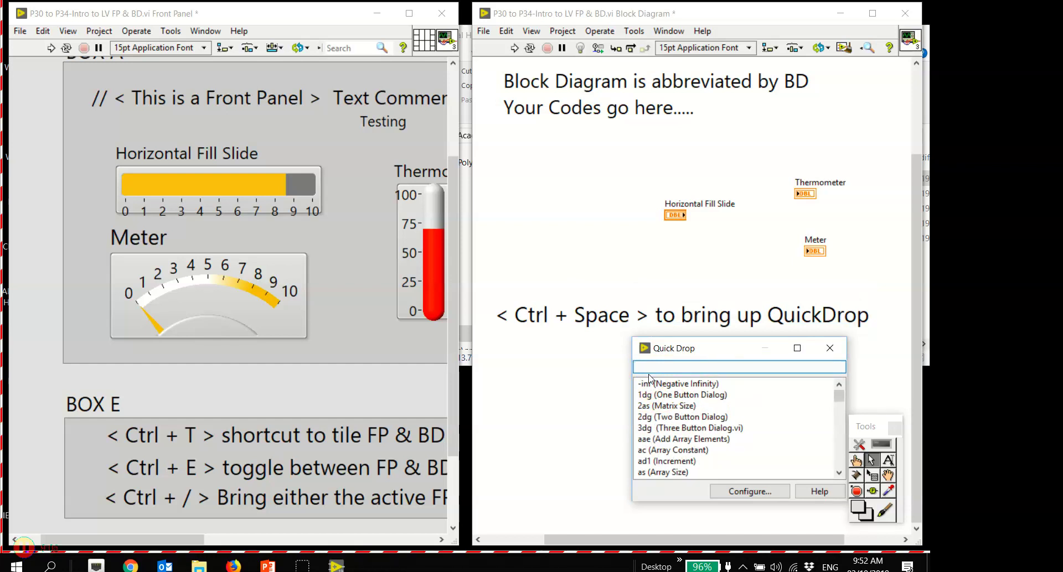
Search Quick Drop for "add" and place the Add function in the empty area below the "Your Codes go here" comment
{"action": "type", "text": "add"}
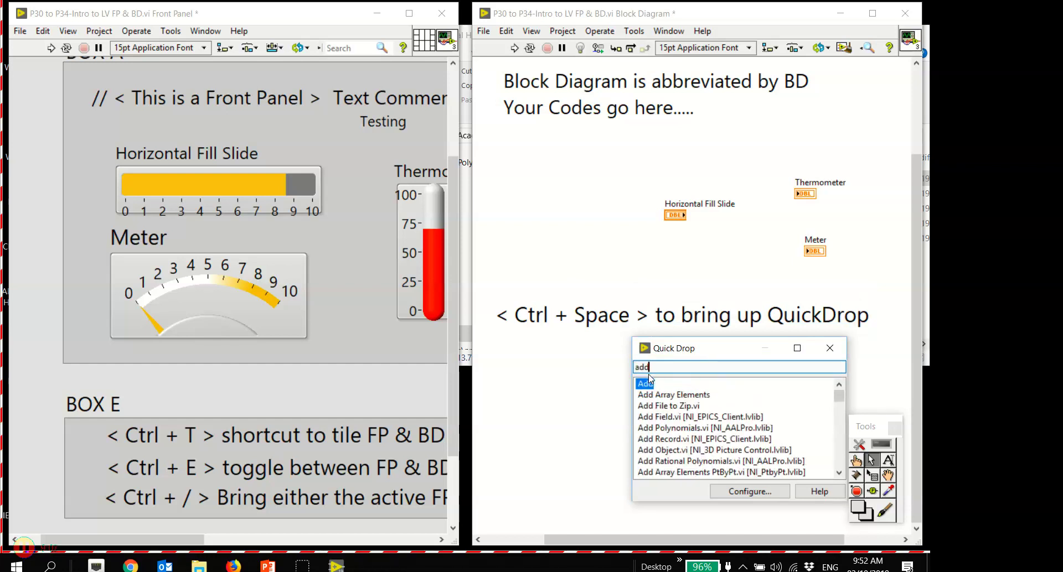
{"action": "left_click", "coordinate": [649, 383]}
{"action": "double_click", "coordinate": [649, 388]}
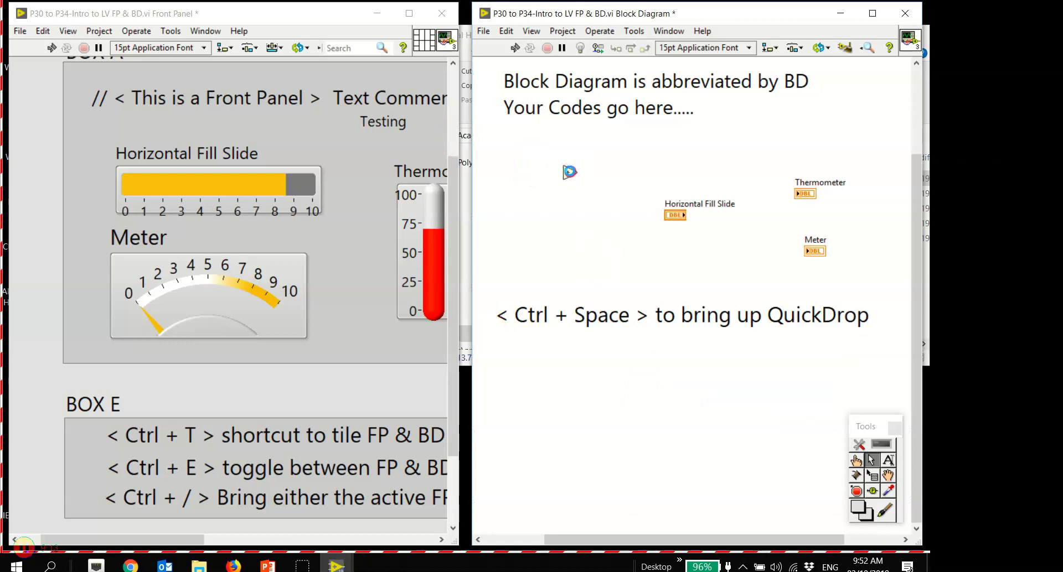
{"action": "left_click", "coordinate": [569, 172]}
Show the label of the Add function on the block diagram
{"action": "right_click", "coordinate": [569, 172]}
{"action": "left_click", "coordinate": [565, 173]}
{"action": "right_click", "coordinate": [565, 172]}
{"action": "mouse_move", "coordinate": [611, 231]}
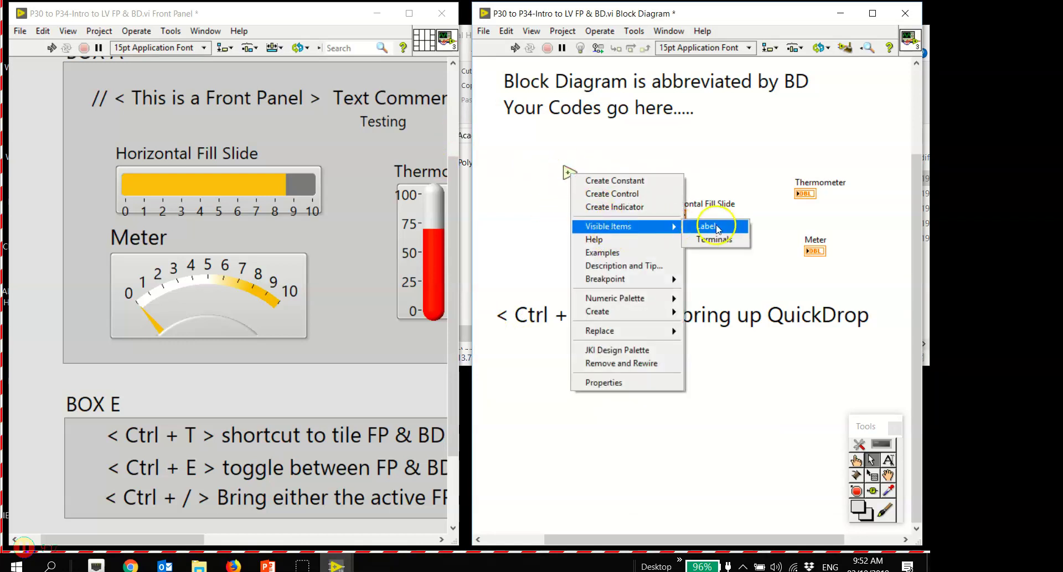
{"action": "left_click", "coordinate": [712, 226]}
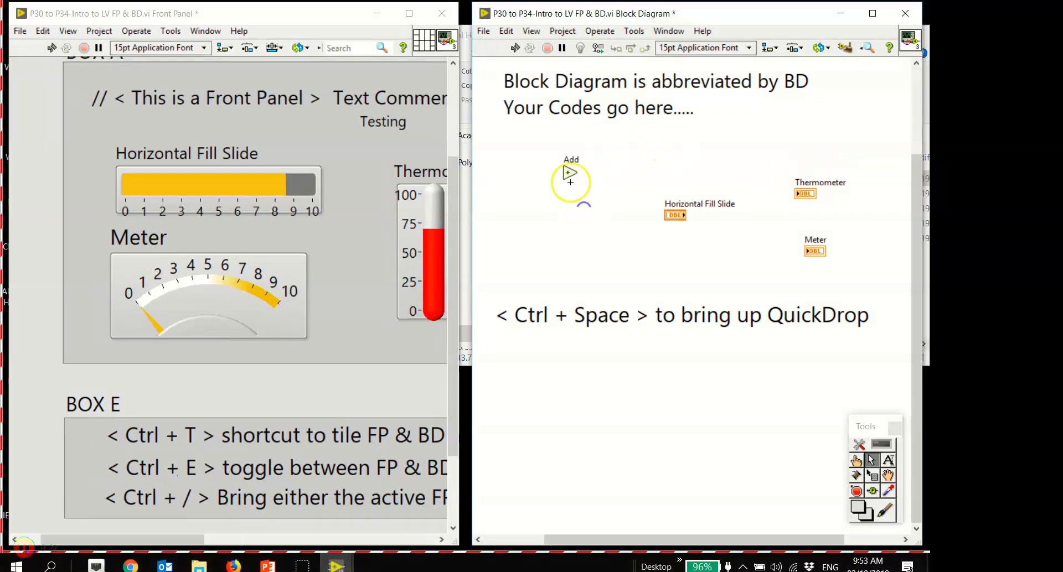
Delete the Add function from the block diagram
{"action": "left_click", "coordinate": [282, 184]}
{"action": "left_click", "coordinate": [570, 172]}
{"action": "key", "text": "Delete"}
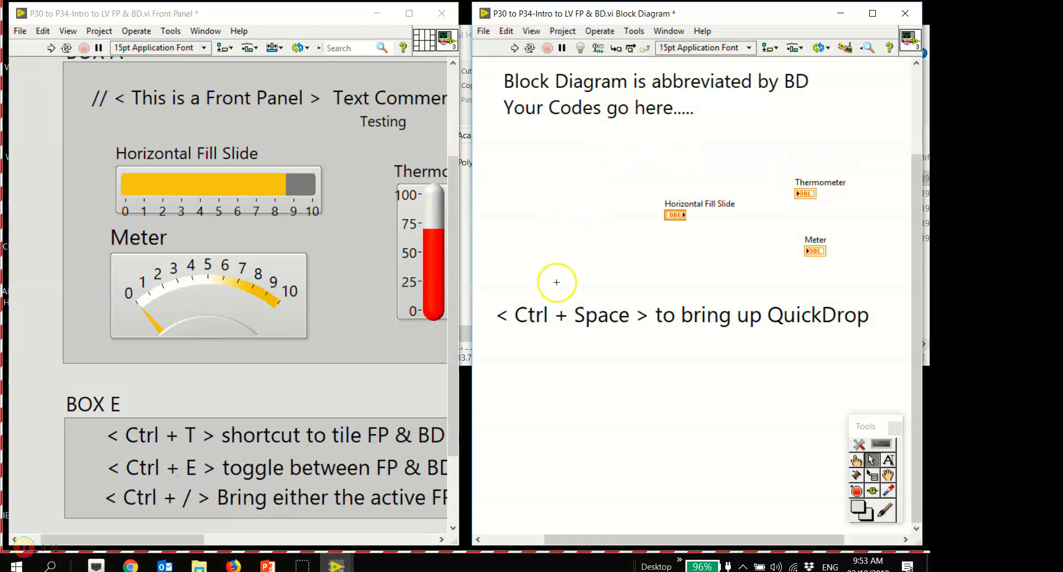
Search Quick Drop for "multiply" and place the Multiply function below the QuickDrop comment
{"action": "key", "text": "ctrl+space"}
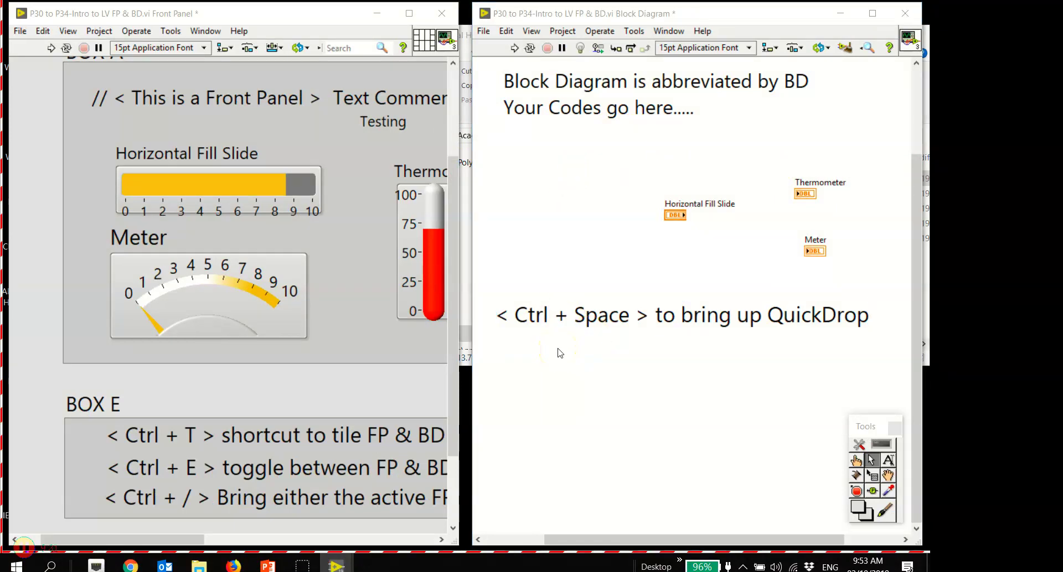
{"action": "left_click_drag", "start_coordinate": [697, 350], "coordinate": [638, 350]}
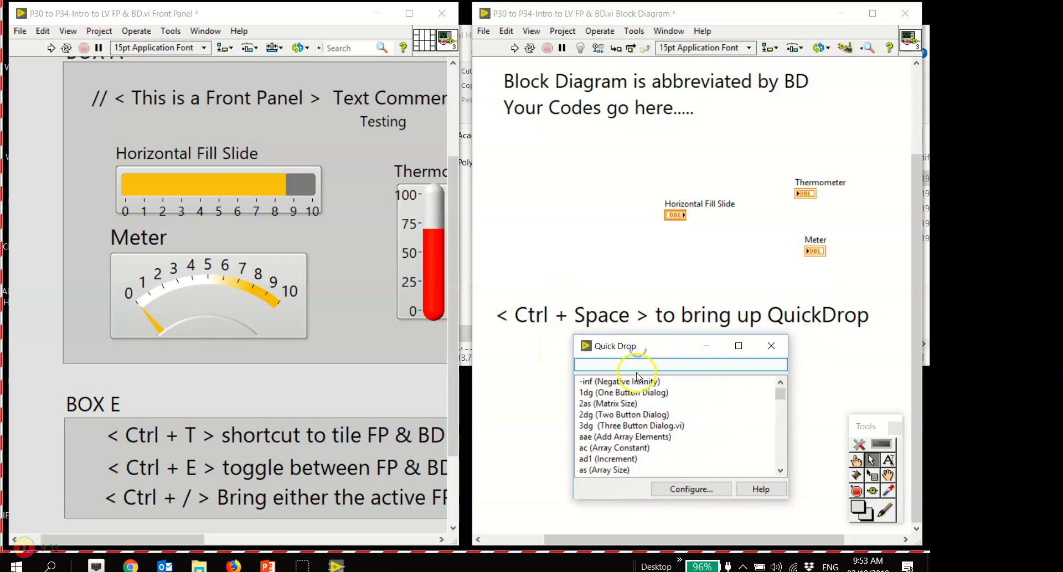
{"action": "type", "text": "mulitp"}
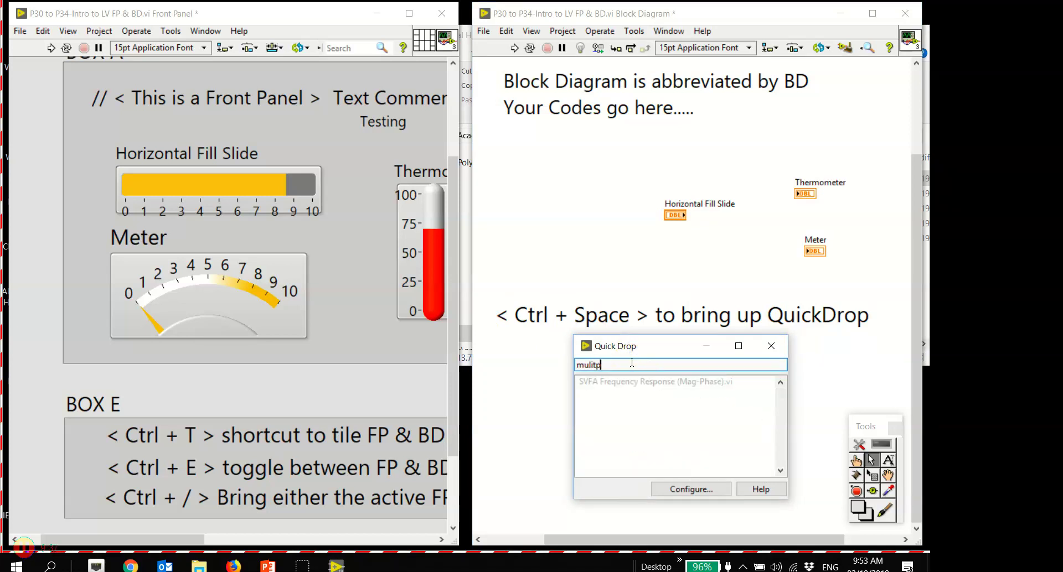
{"action": "key", "text": "BackSpace"}
{"action": "key", "text": "BackSpace"}
{"action": "key", "text": "BackSpace"}
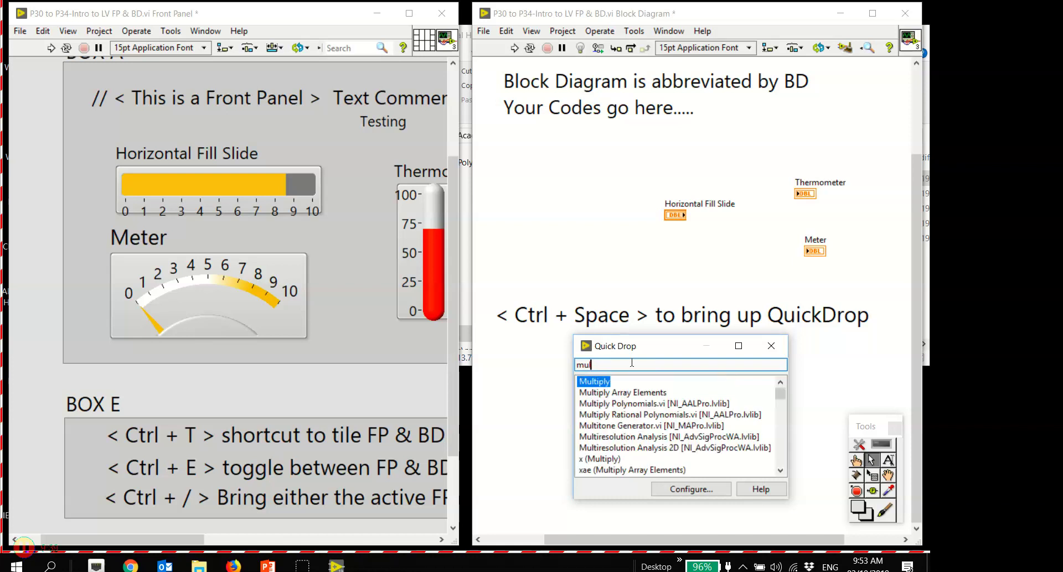
{"action": "type", "text": "tiply"}
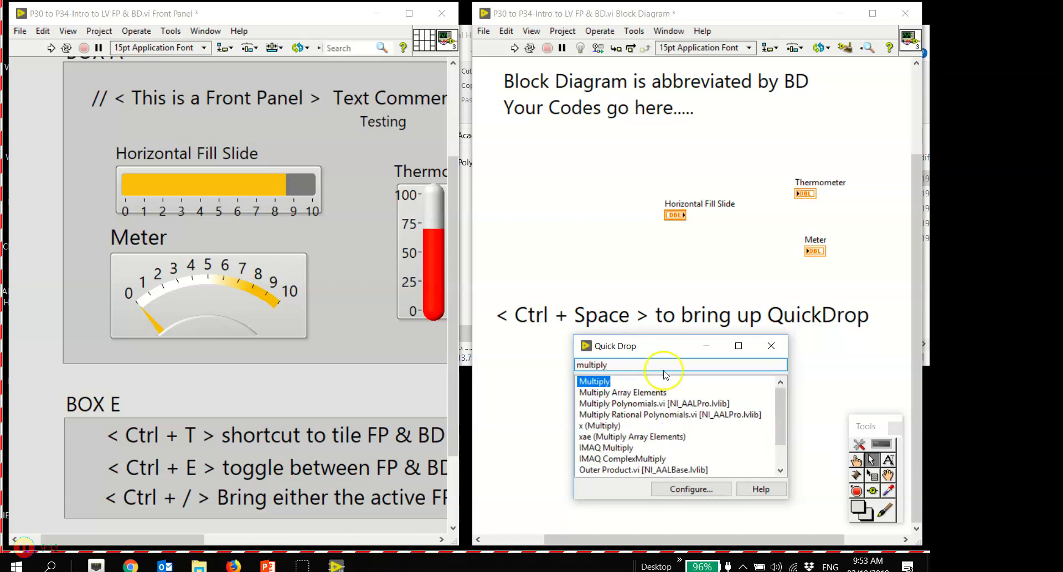
{"action": "double_click", "coordinate": [597, 381]}
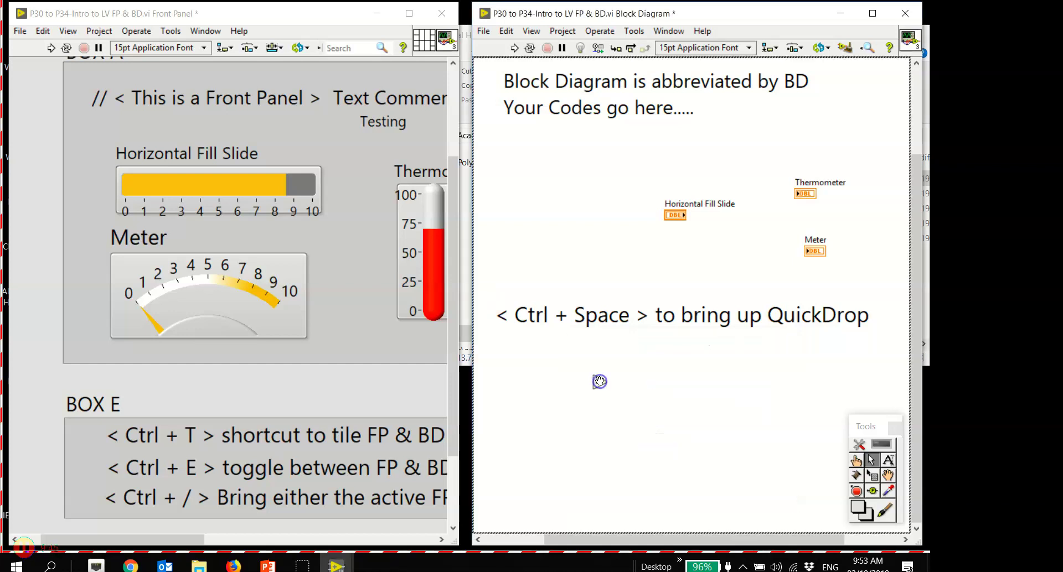
Show the label of the Multiply function on the block diagram
{"action": "right_click", "coordinate": [603, 376]}
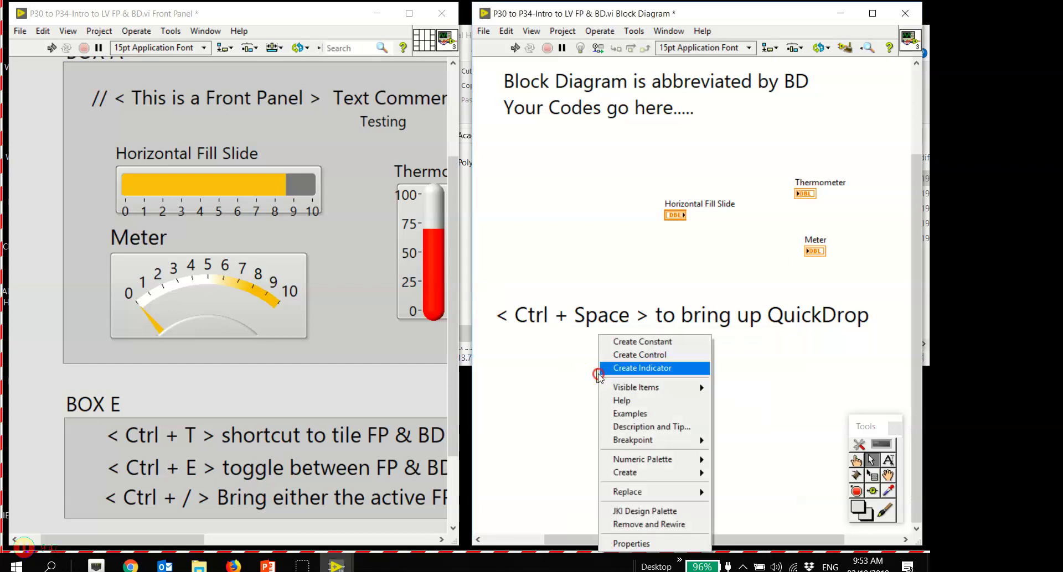
{"action": "mouse_move", "coordinate": [649, 387]}
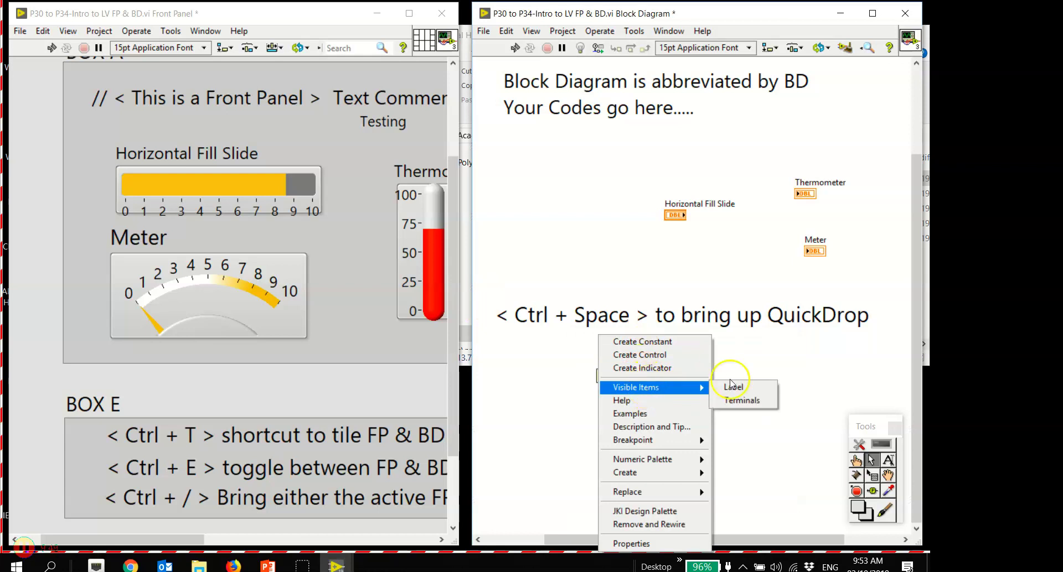
{"action": "left_click", "coordinate": [739, 387]}
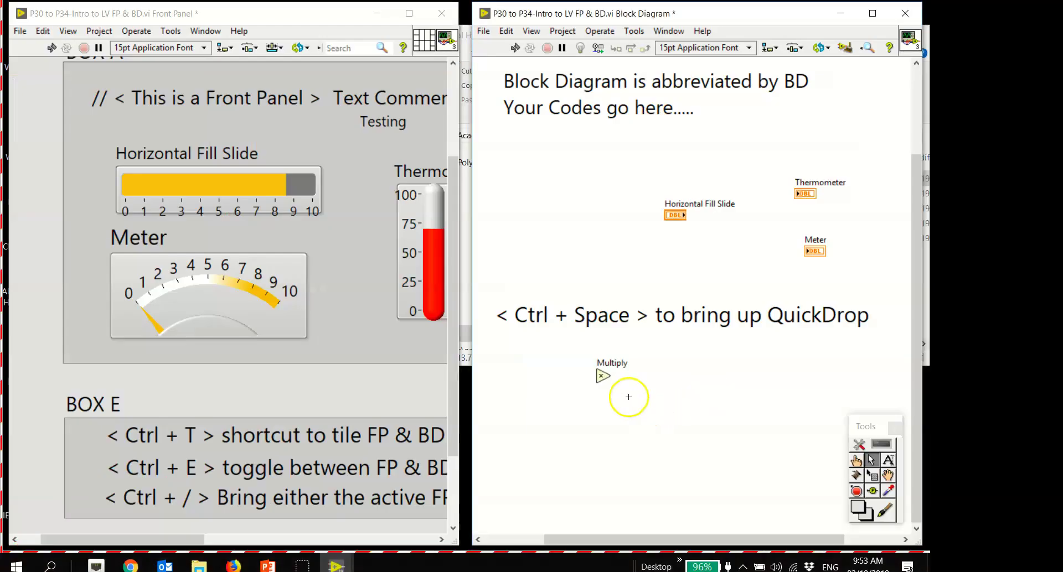
Delete the Multiply function from below the QuickDrop comment
{"action": "left_click_drag", "start_coordinate": [572, 363], "coordinate": [619, 387]}
{"action": "key", "text": "Delete"}
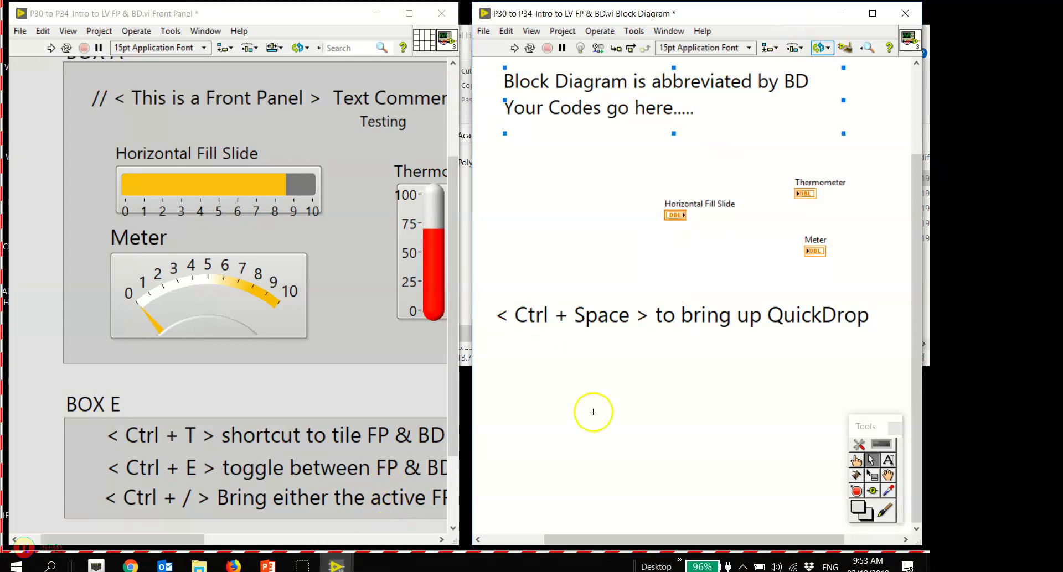
Switch to the PowerPoint presentation and start the slide show from slide 34 on block diagram terminals
{"action": "left_click", "coordinate": [268, 564]}
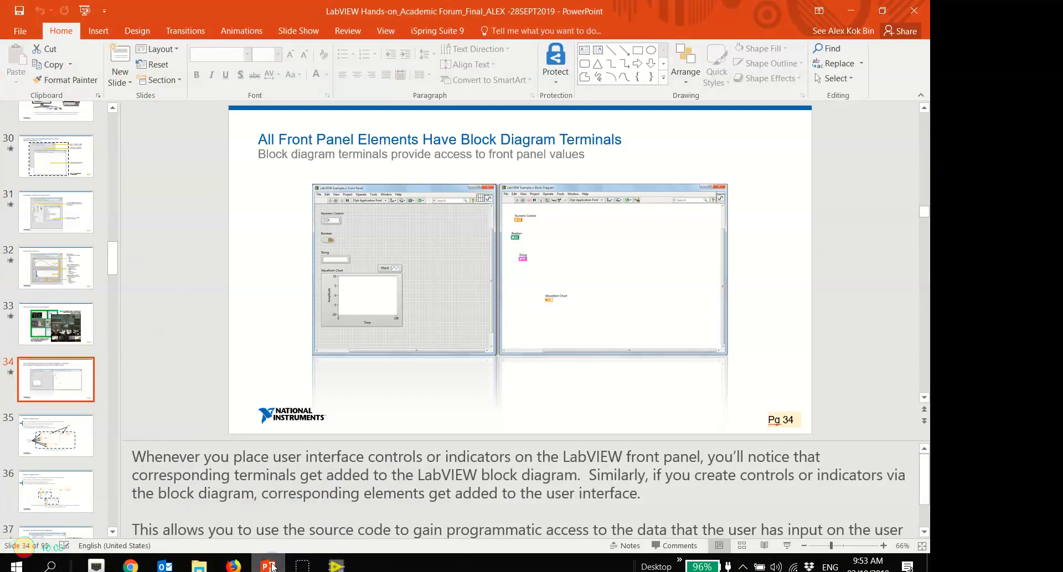
{"action": "left_click", "coordinate": [786, 545]}
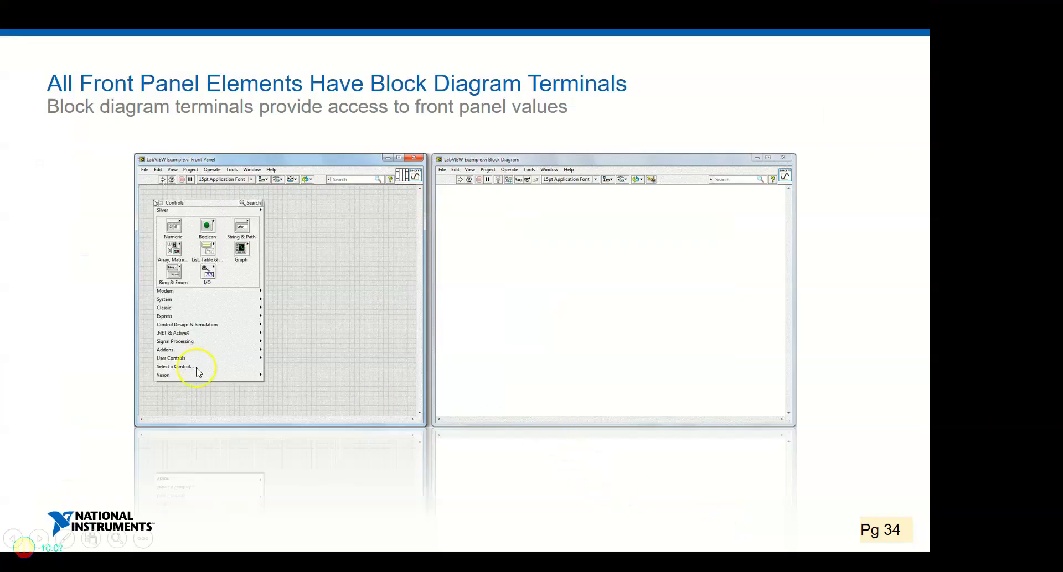